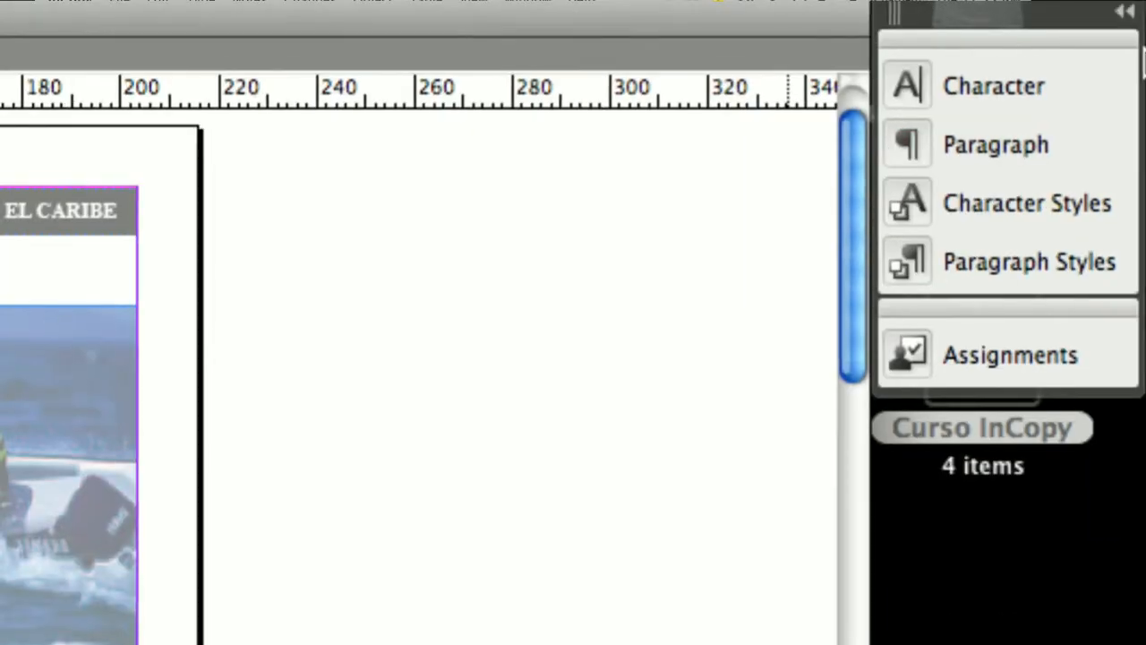
# - Look through the Character, Paragraph, Character Styles and Paragraph Styles options, finishing with the Character options open
pyautogui.click(1136, 68)
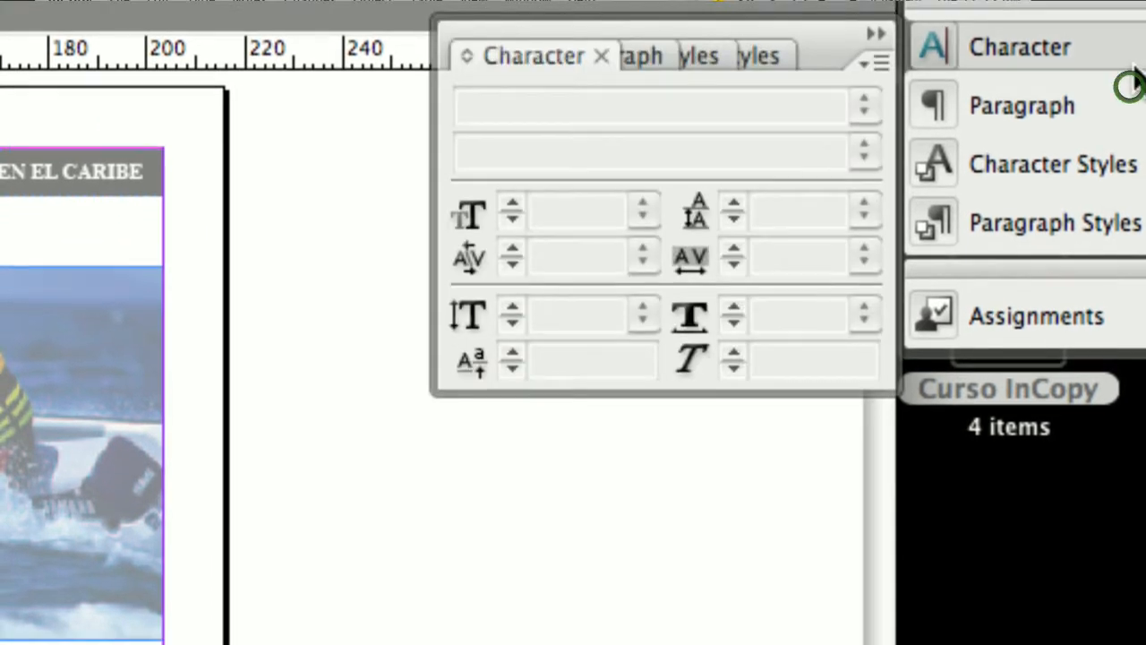
pyautogui.click(1131, 106)
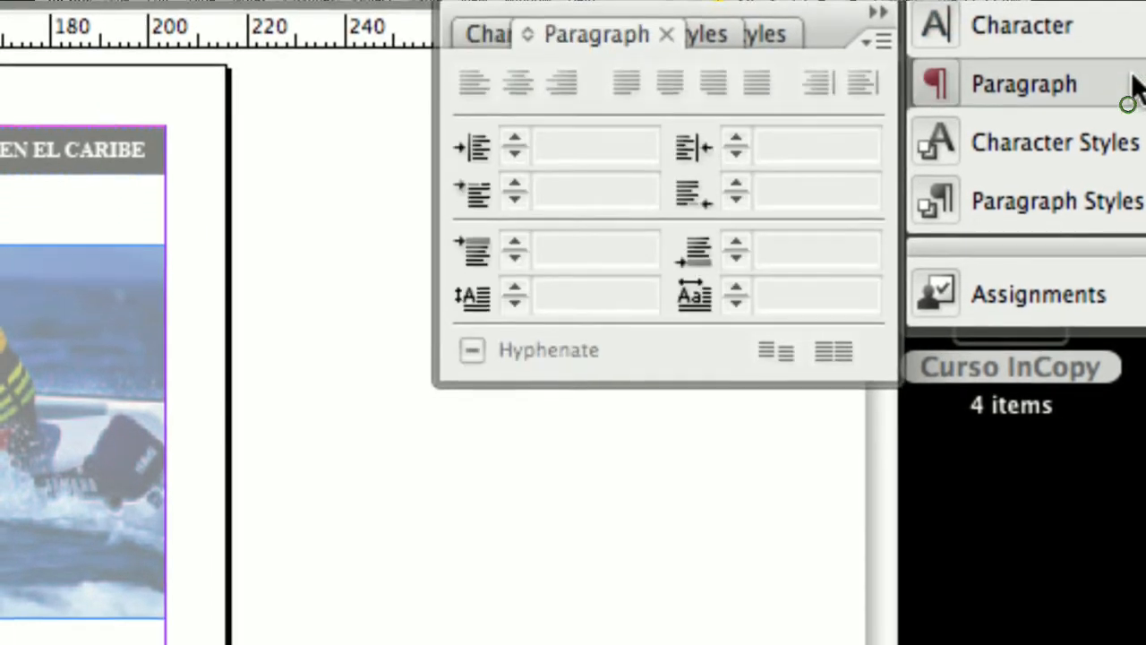
pyautogui.click(1141, 104)
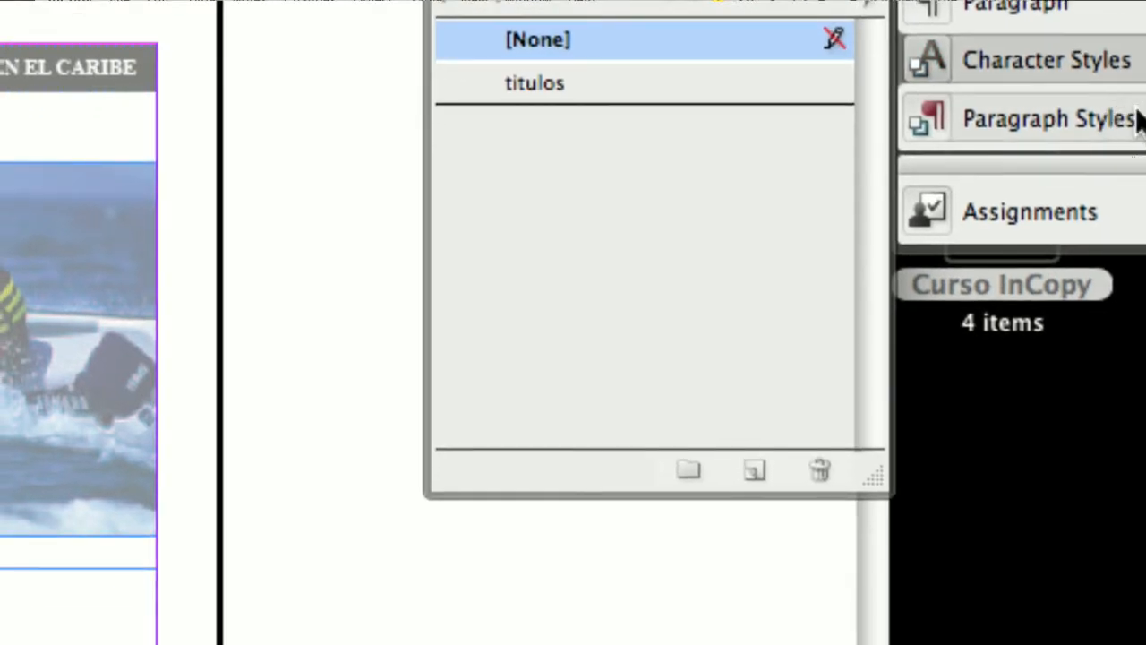
pyautogui.click(1140, 119)
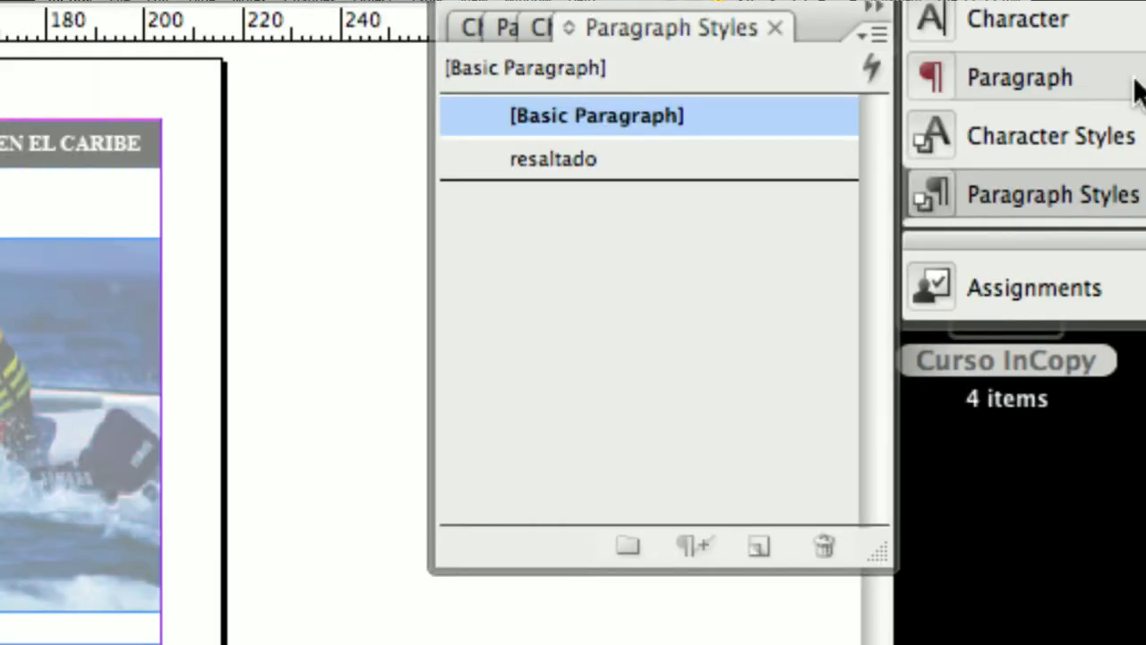
pyautogui.click(1127, 27)
pyautogui.click(1126, 104)
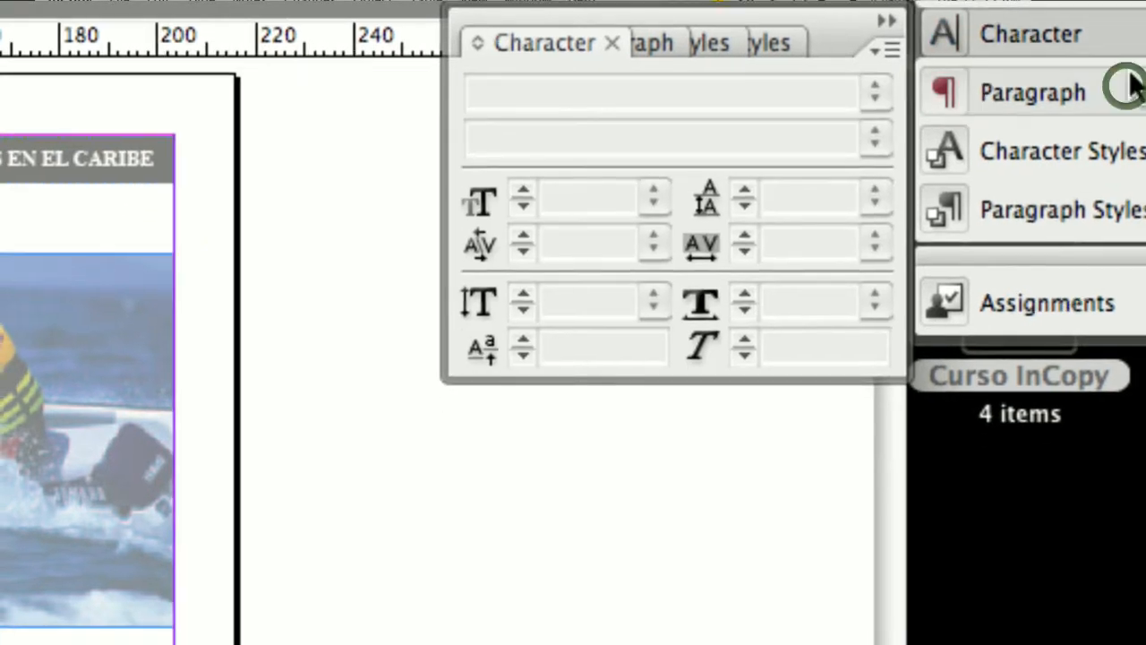
pyautogui.click(1131, 65)
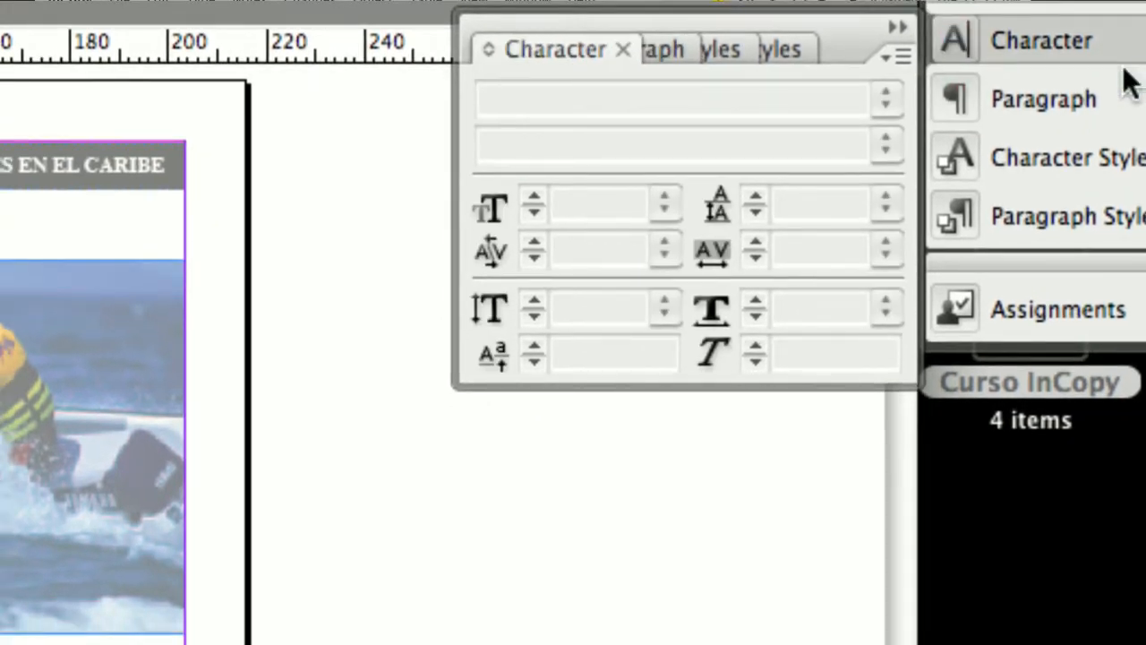
pyautogui.click(1126, 107)
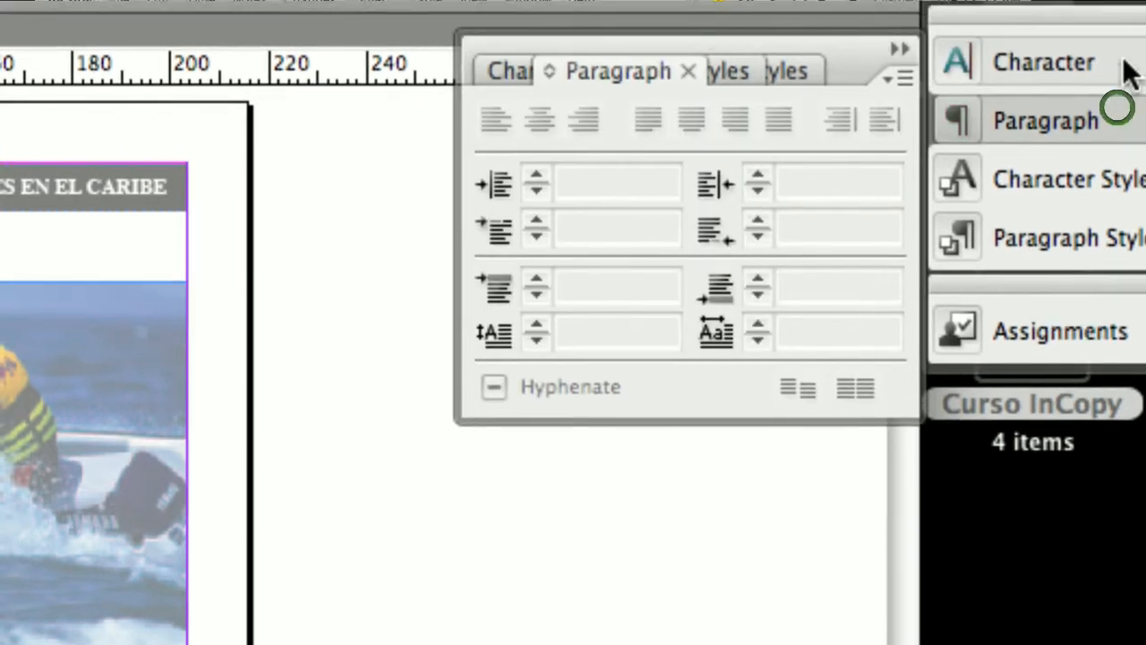
pyautogui.click(1128, 72)
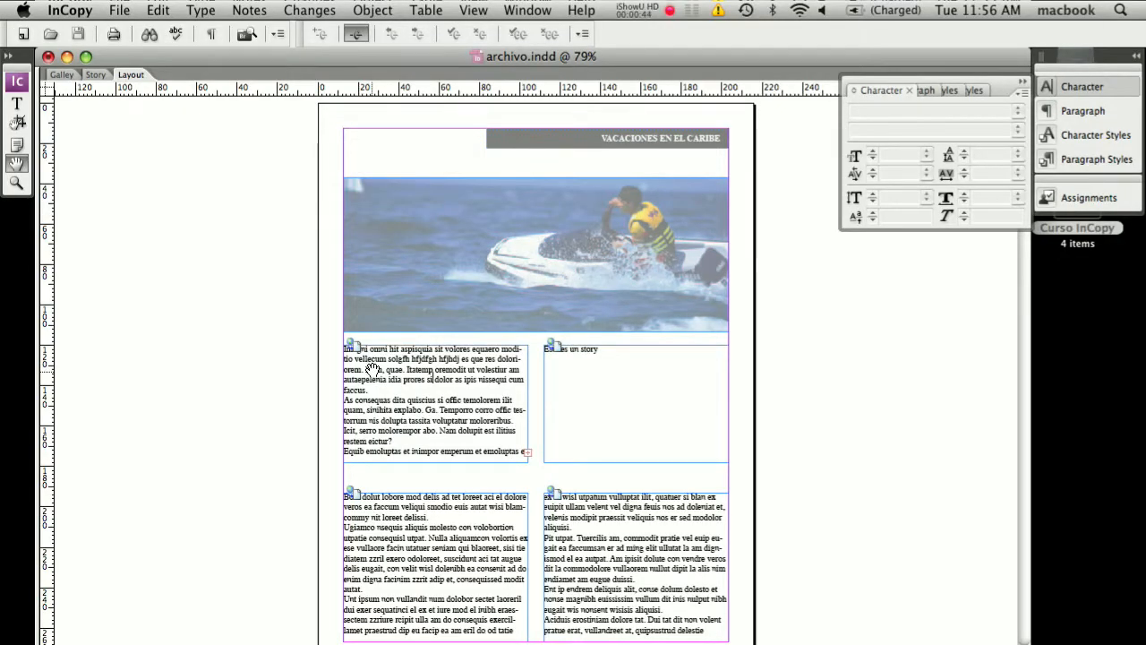
# - Check out the story beginning "Imagni omni hit aspisquia" below the photo for editing
pyautogui.press('z')
pyautogui.click(165, 264)
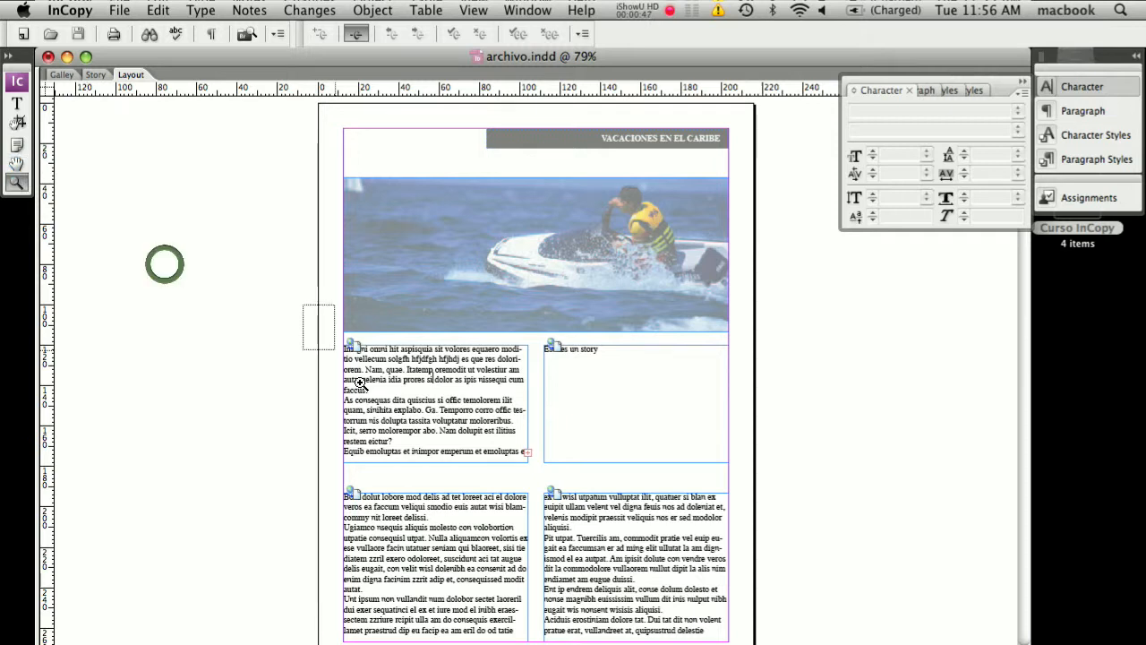
pyautogui.click(359, 382)
pyautogui.moveTo(648, 615); pyautogui.dragTo(638, 614)
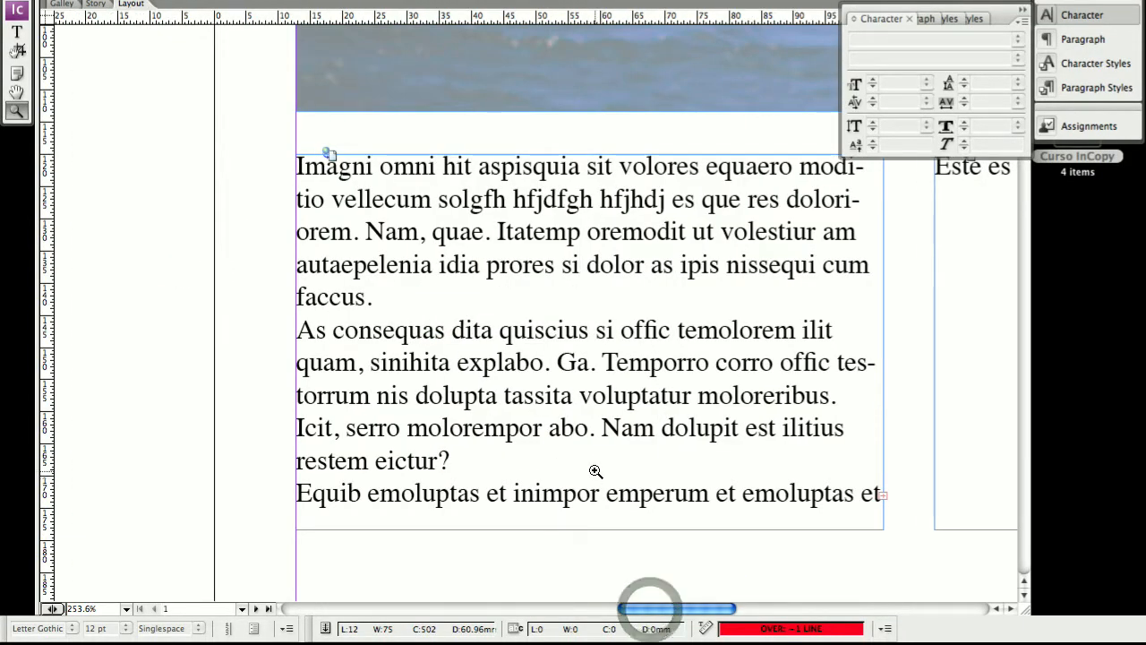
pyautogui.scroll(-5, 594, 471)
pyautogui.scroll(2, 593, 471)
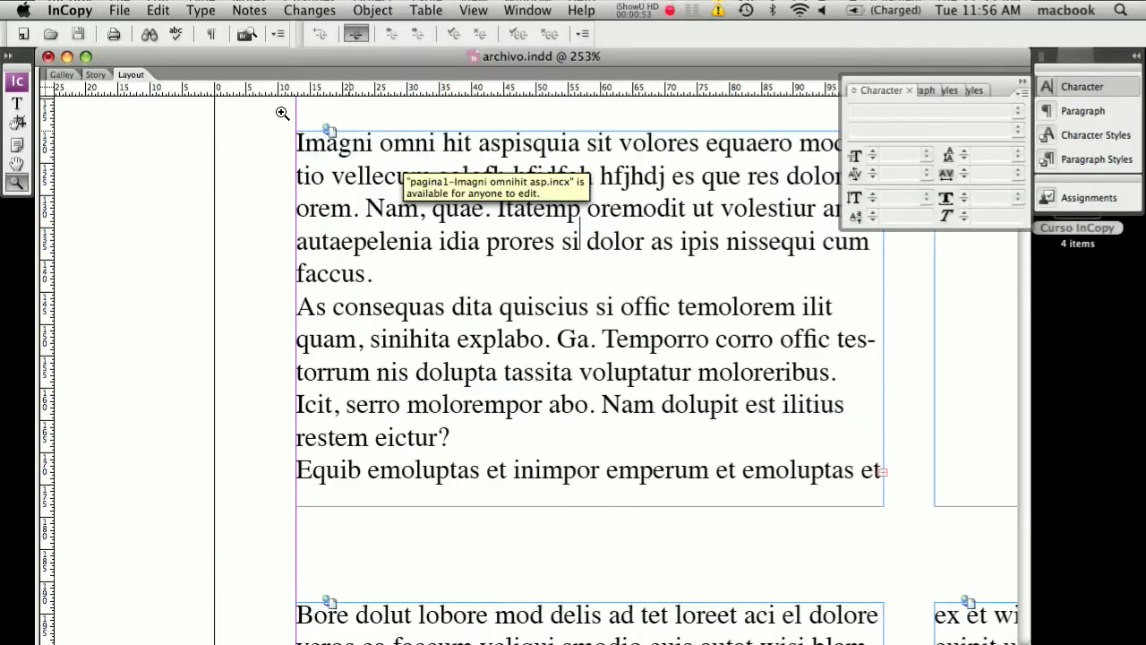
pyautogui.click(17, 103)
pyautogui.click(599, 144)
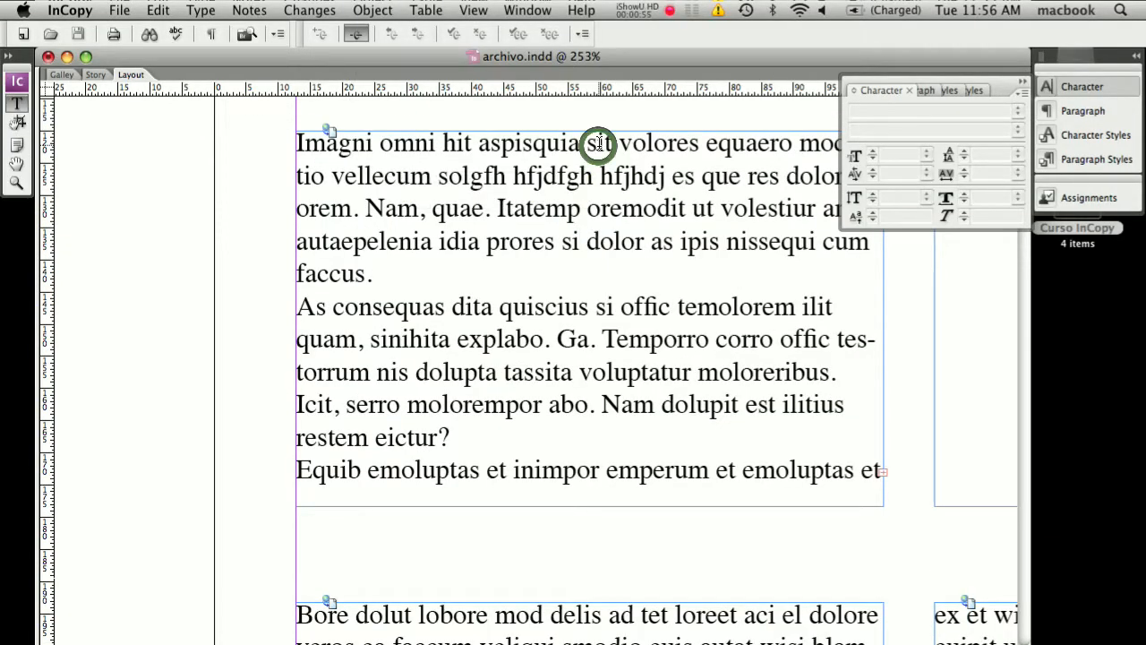
pyautogui.rightClick(512, 180)
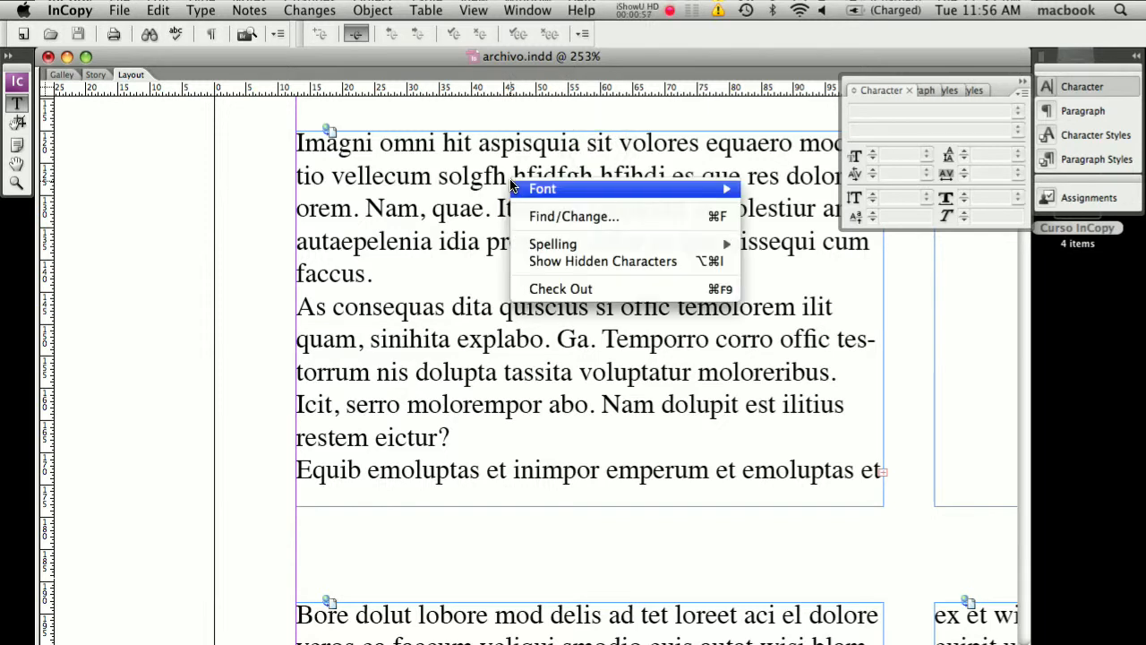
pyautogui.click(557, 290)
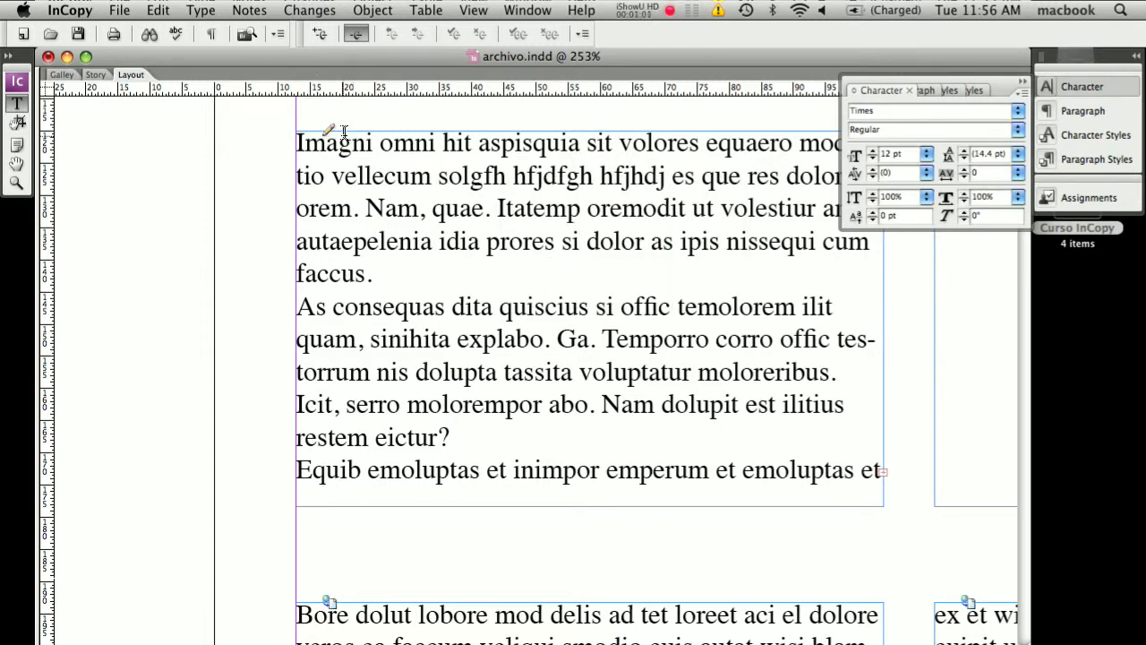
# - Set the font of the word "aspisquia" in the story's first line to Verdana Regular
pyautogui.moveTo(481, 141); pyautogui.dragTo(580, 143)
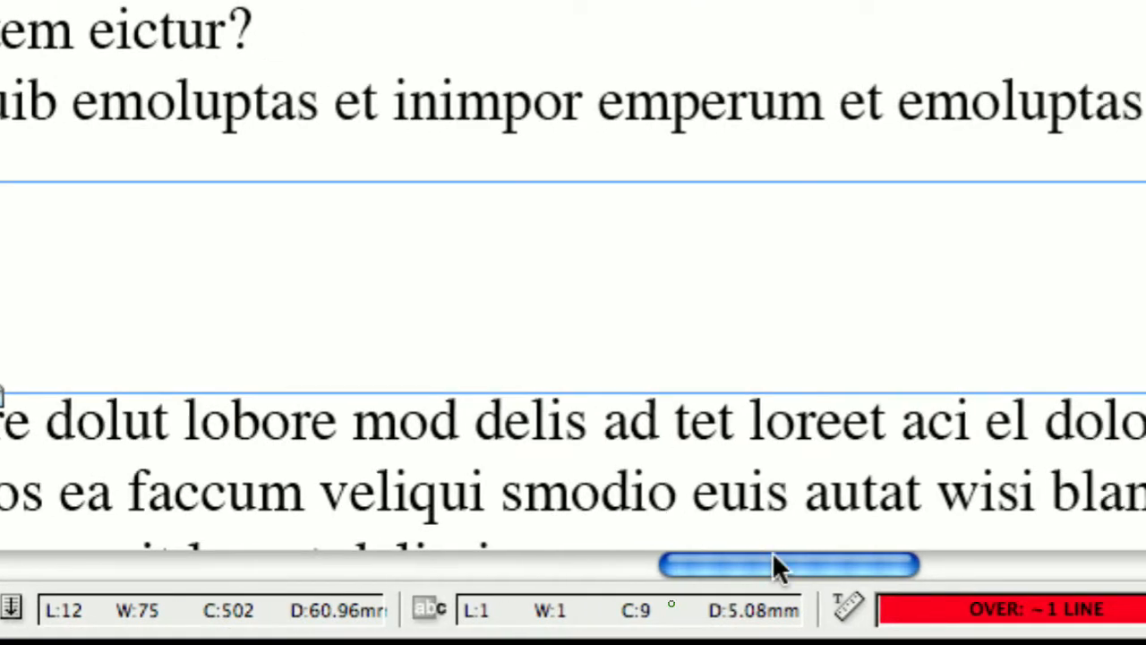
pyautogui.hscroll(5, 775, 562)
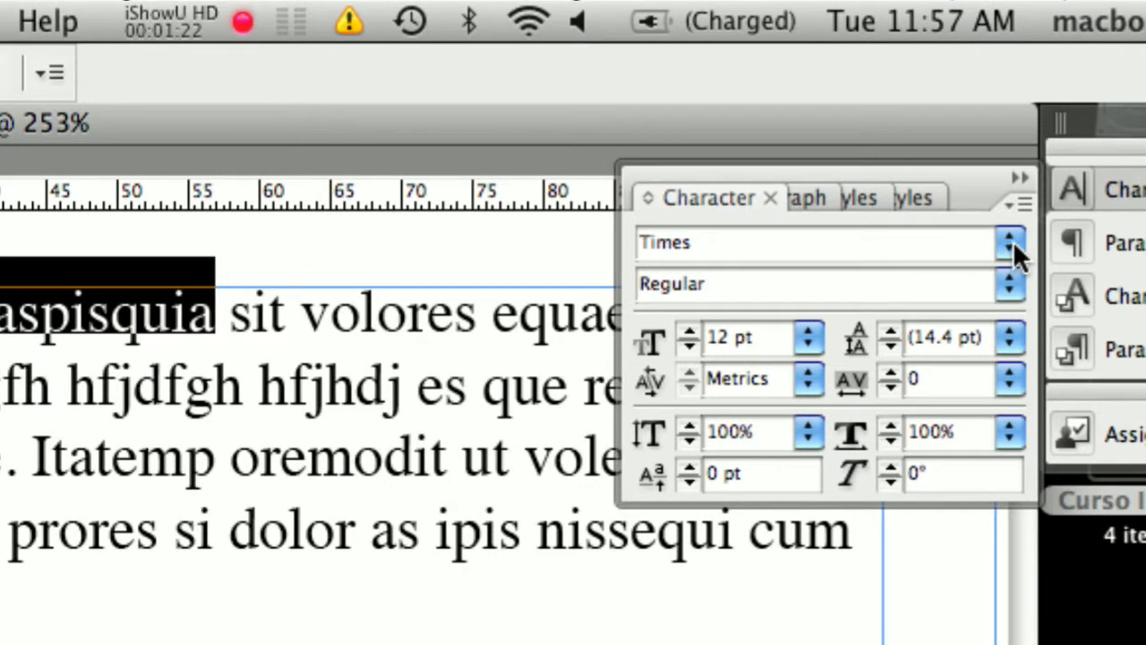
pyautogui.click(1011, 240)
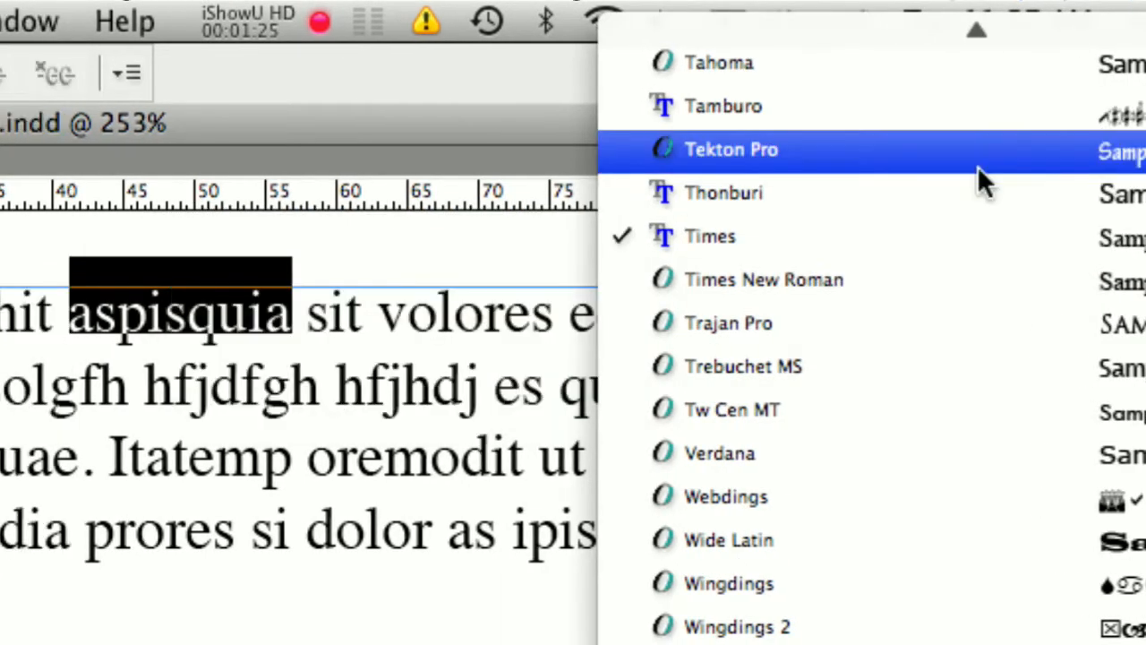
pyautogui.moveTo(839, 147)
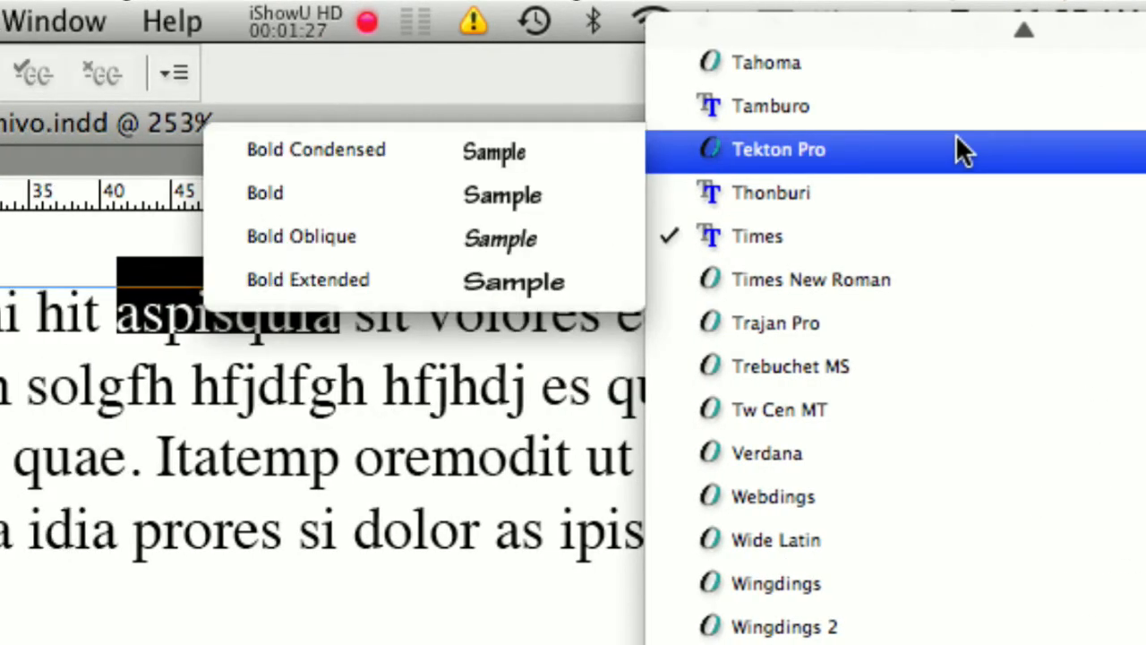
pyautogui.moveTo(956, 77)
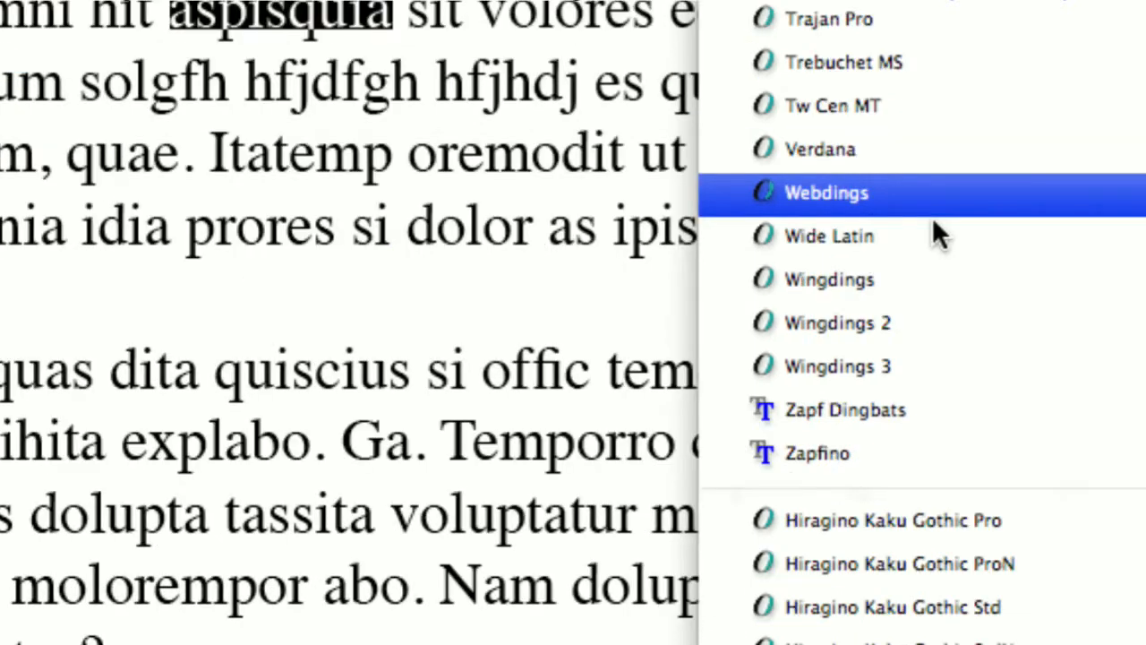
pyautogui.moveTo(927, 141)
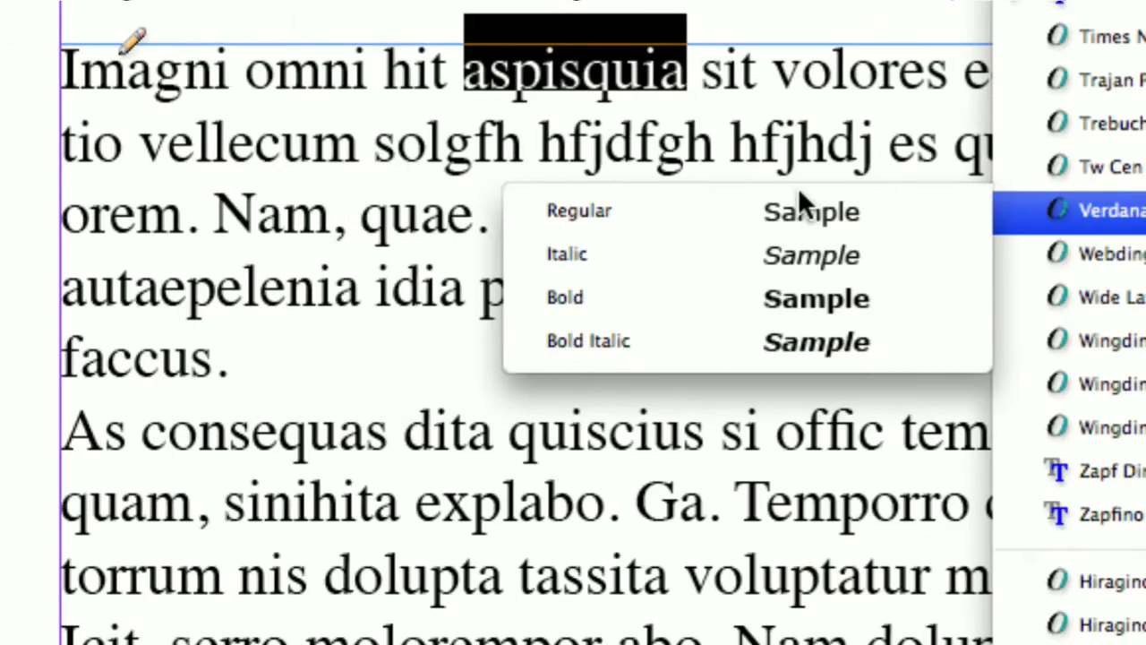
pyautogui.click(514, 213)
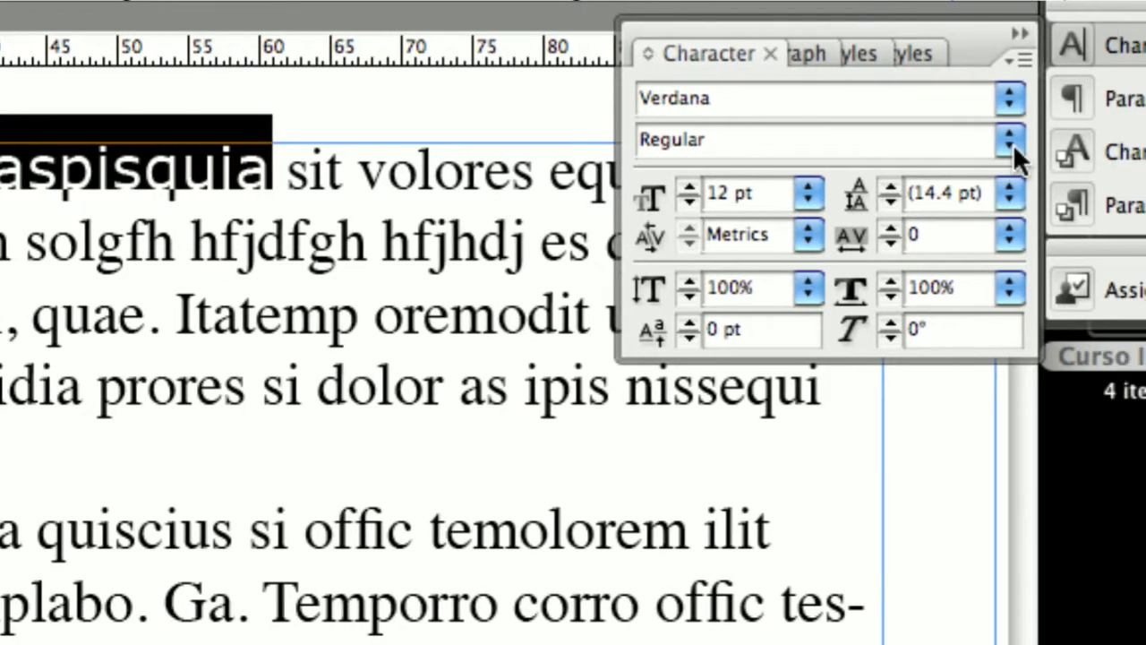
# - Try the Italic, Bold and Bold Italic font styles on "aspisquia" in turn, and set it back to Regular
pyautogui.click(1043, 140)
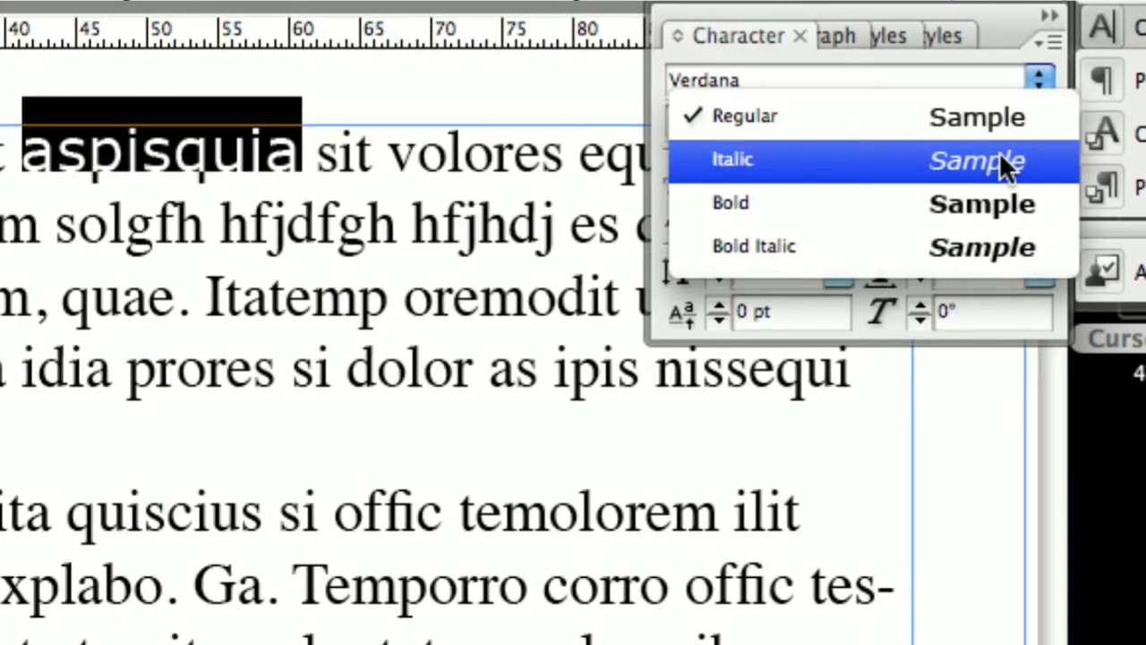
pyautogui.click(999, 190)
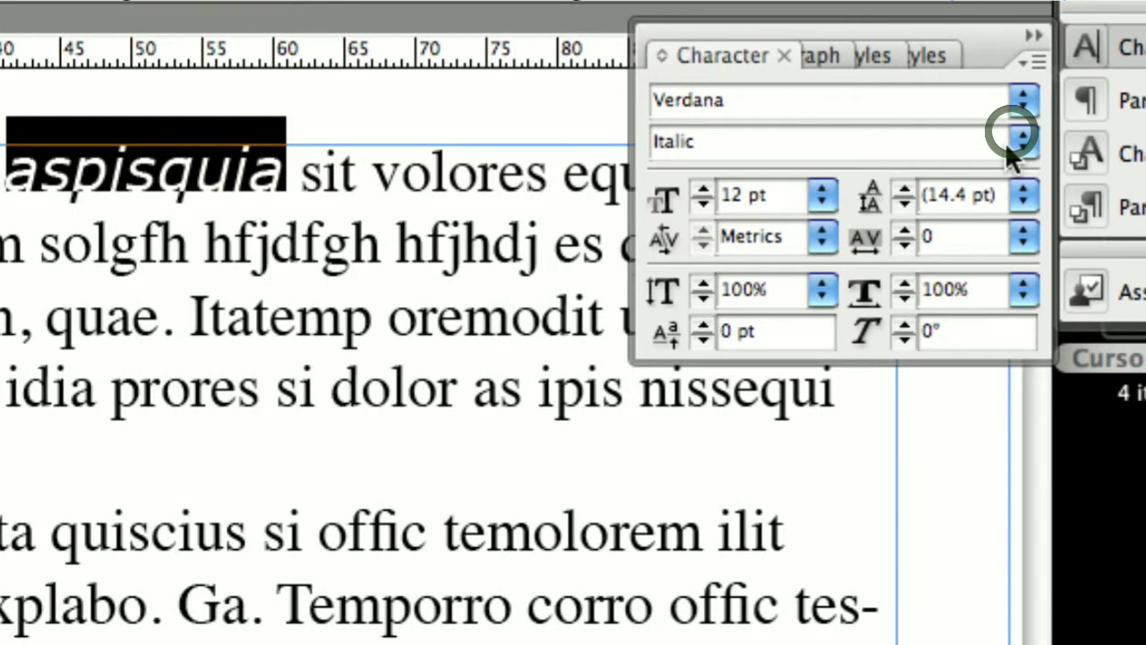
pyautogui.click(1019, 140)
pyautogui.click(1003, 164)
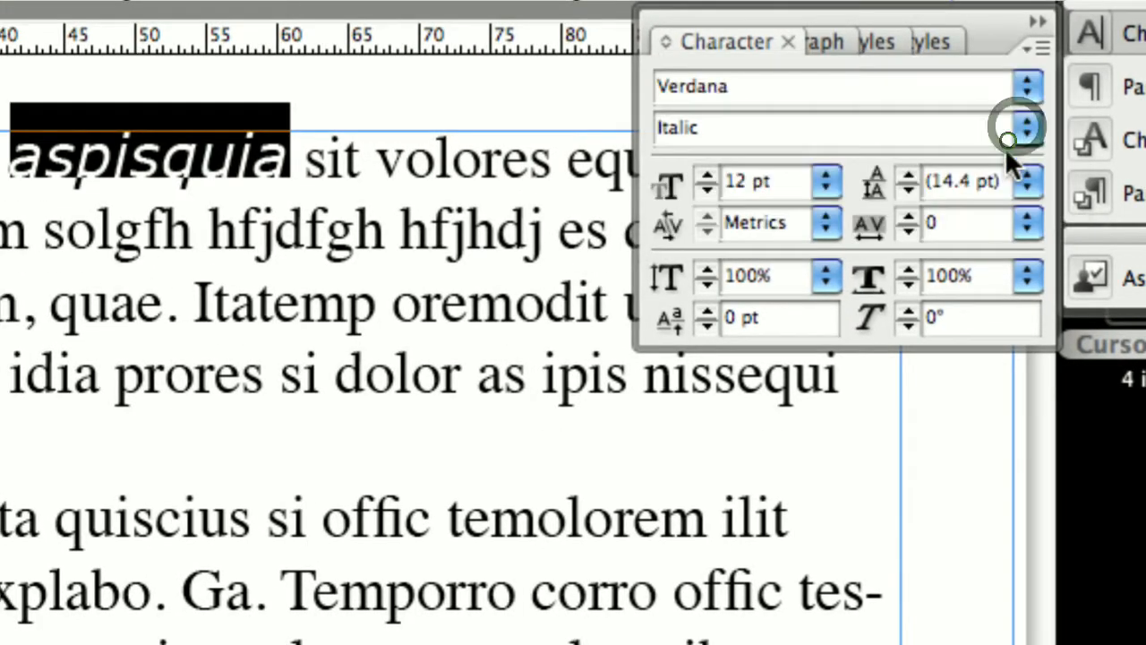
pyautogui.click(1011, 138)
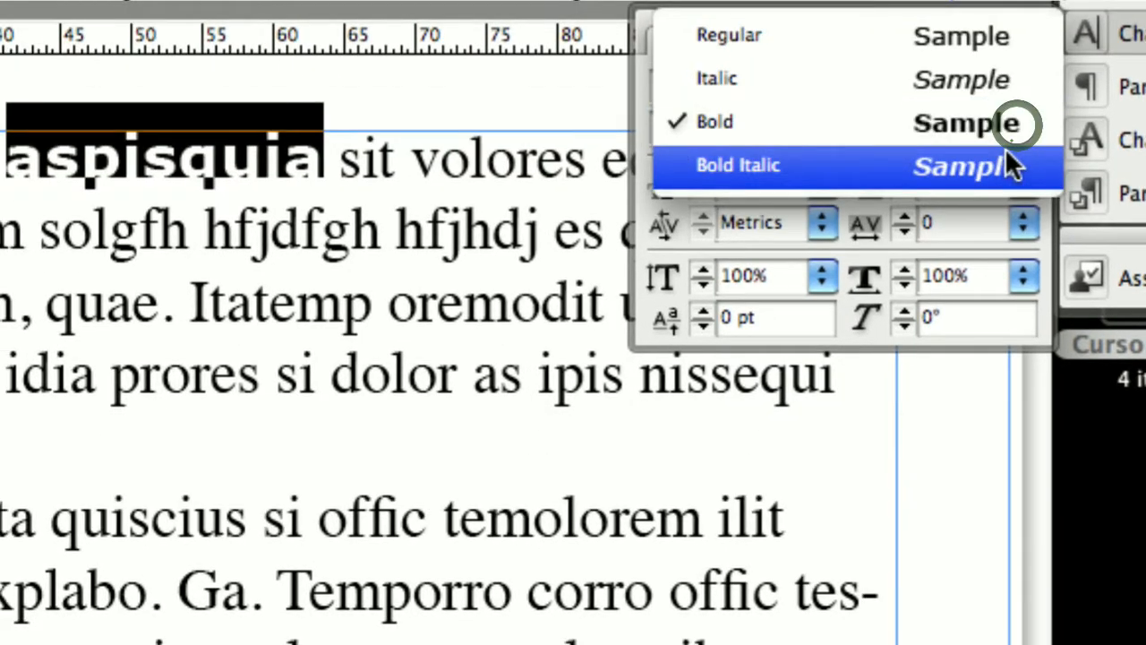
pyautogui.click(1004, 157)
pyautogui.click(1012, 138)
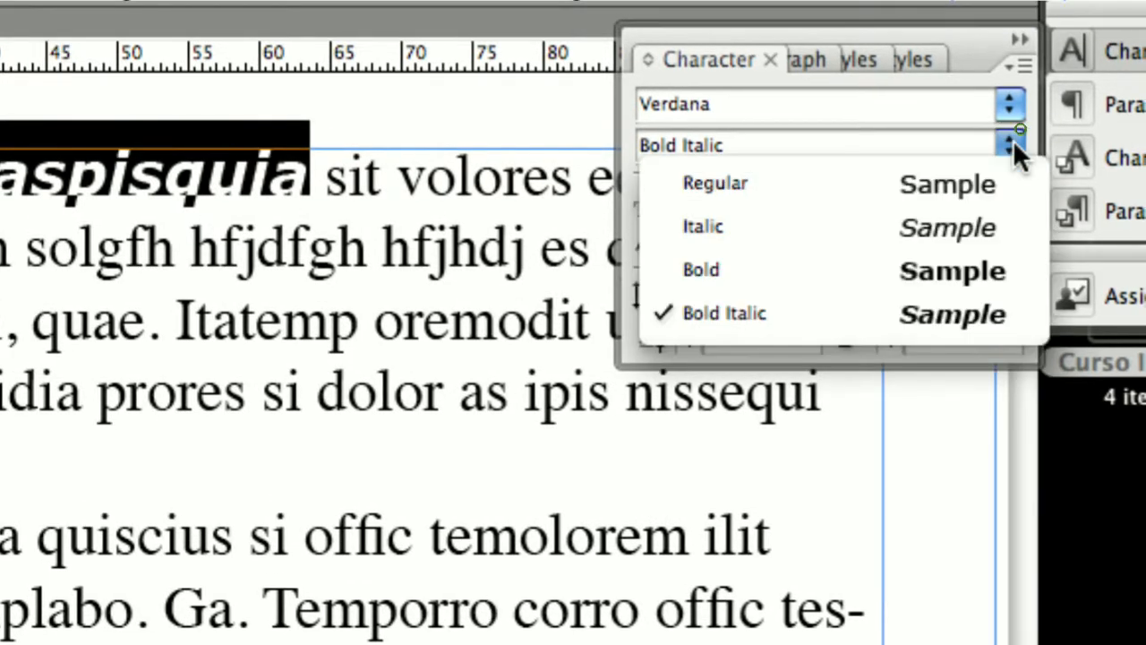
pyautogui.click(985, 153)
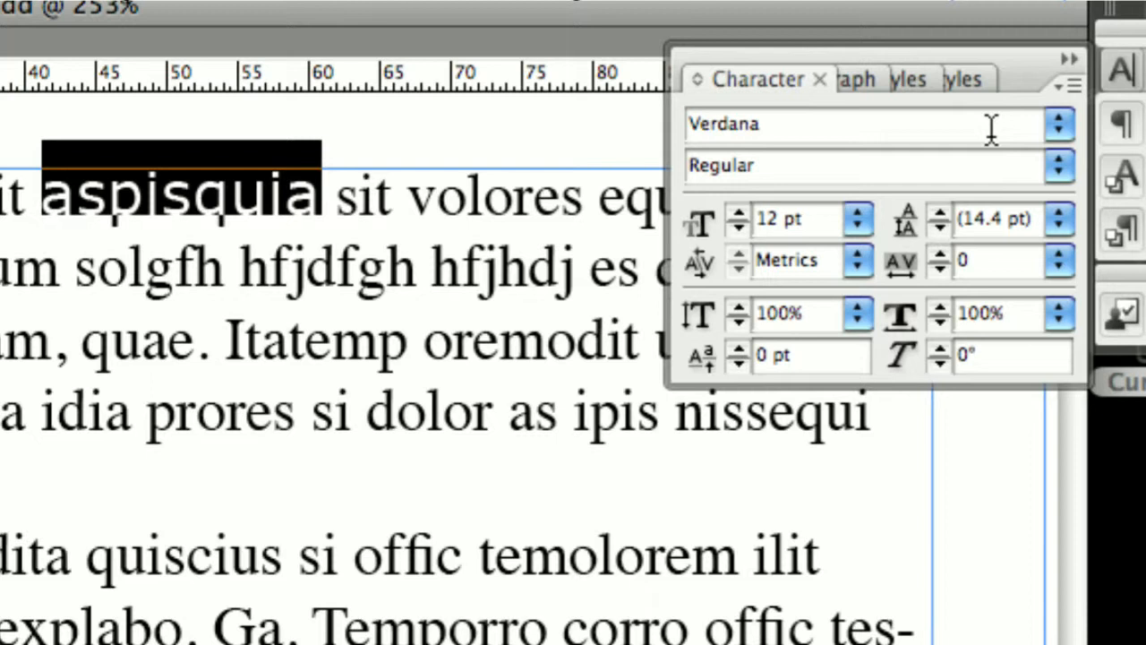
# - Toggle italic and bold on "aspisquia" on and off separately, combine both, and reset the word to the Regular style
pyautogui.press('super+shift+i')
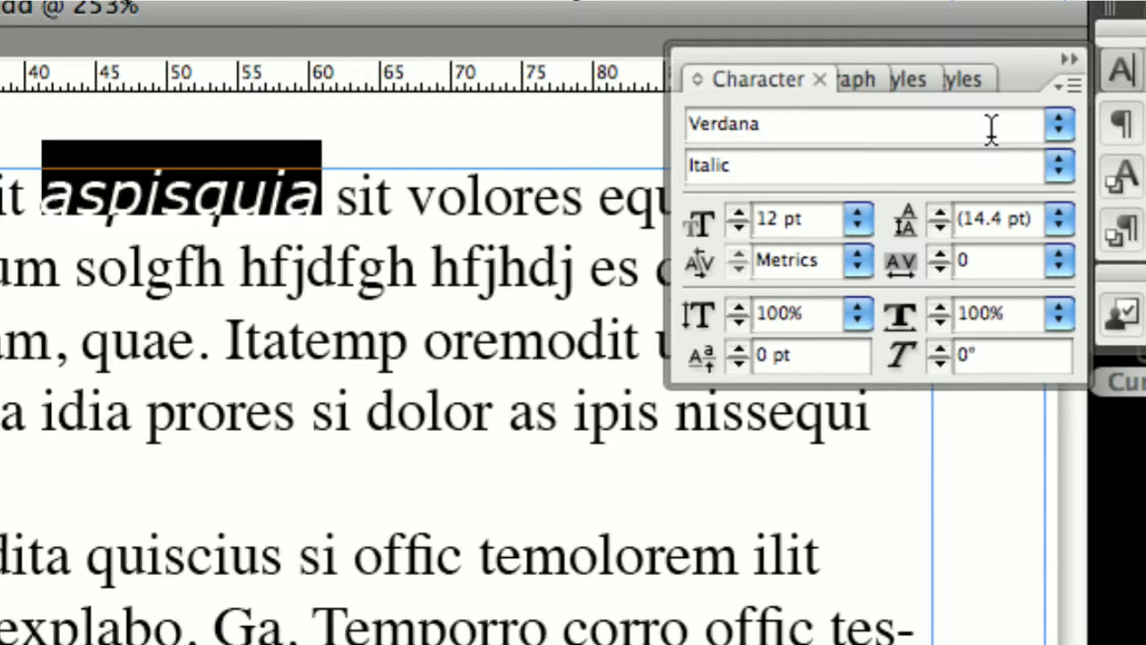
pyautogui.press('shift+super+i')
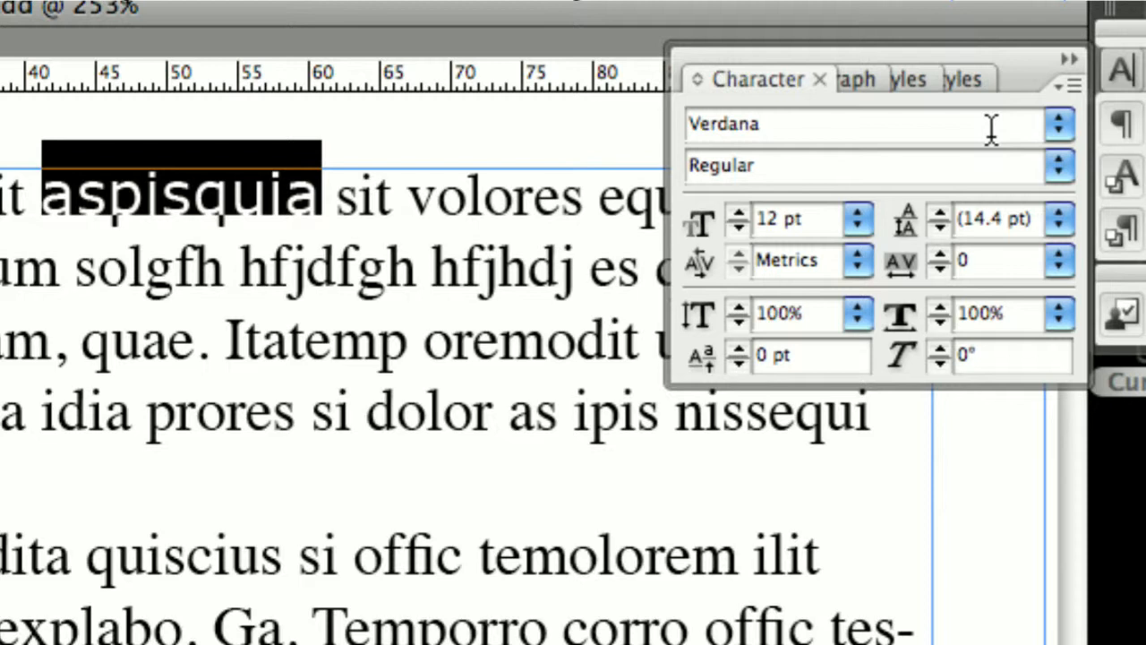
pyautogui.press('super+shift+b')
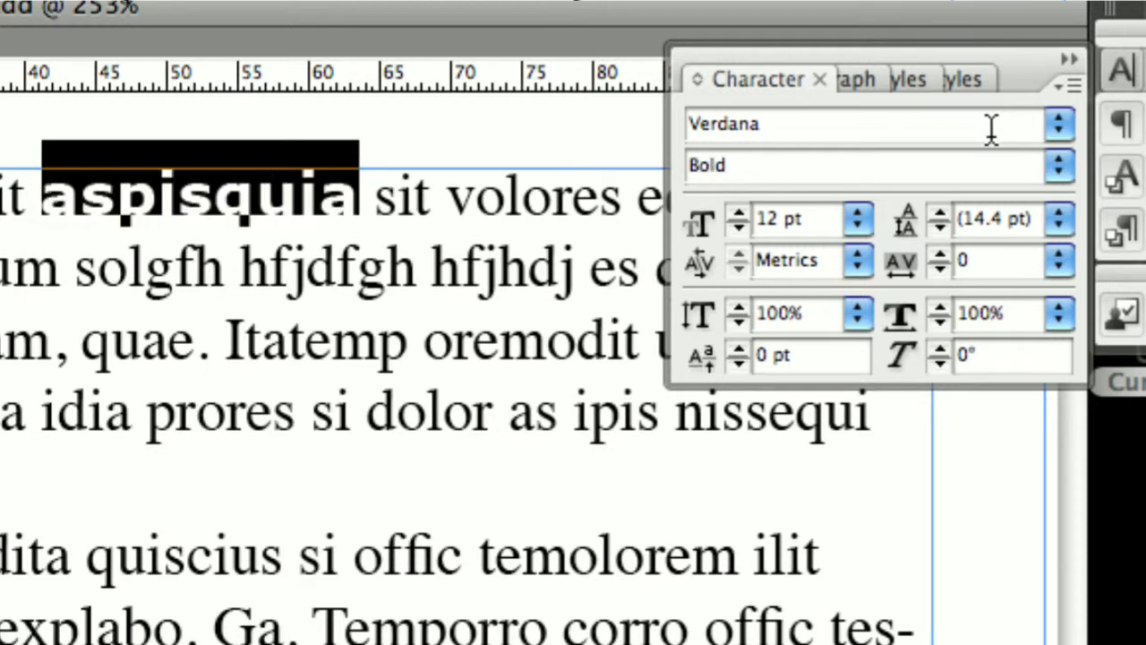
pyautogui.press('super+shift+b')
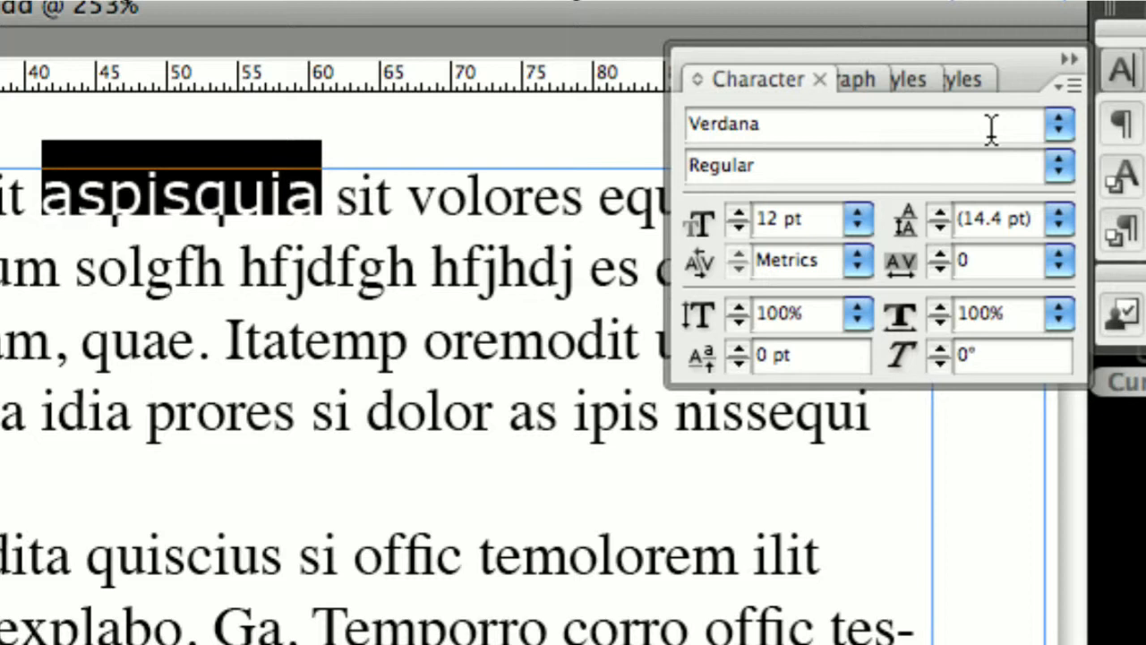
pyautogui.press('super+shift+b')
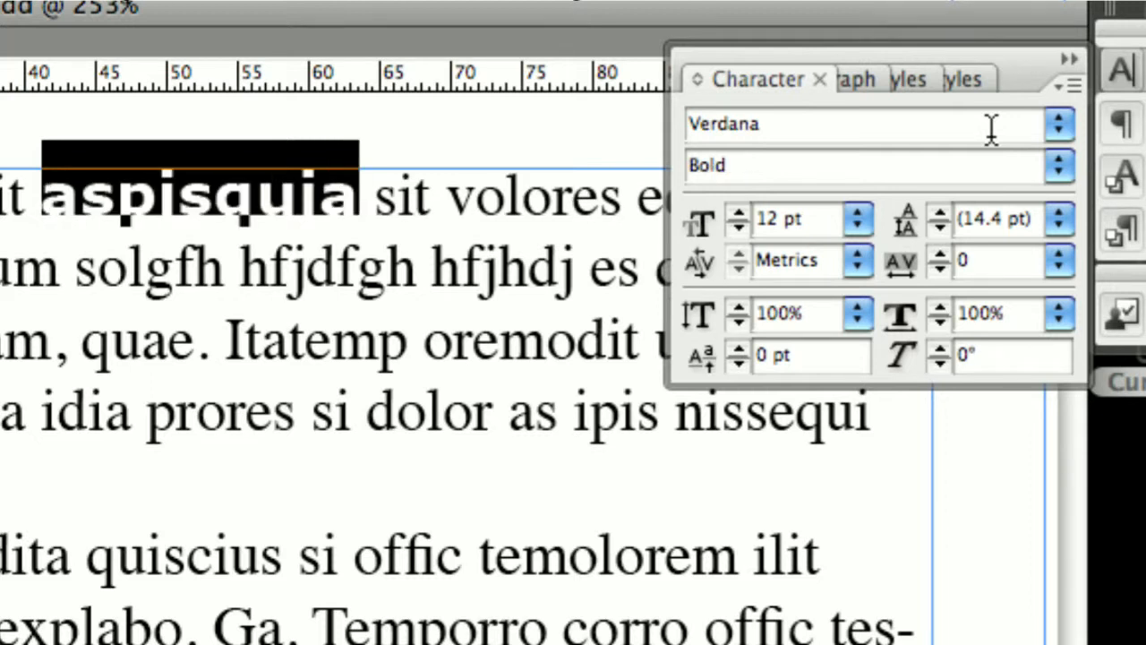
pyautogui.press('super+shift+i')
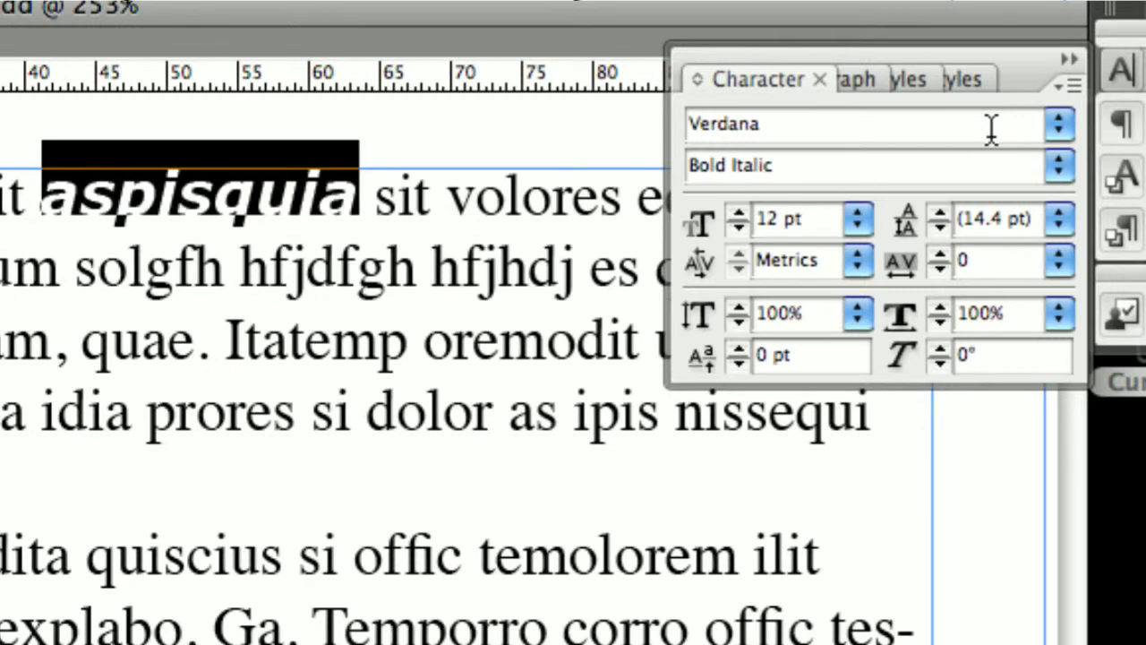
pyautogui.press('super+shift+y')
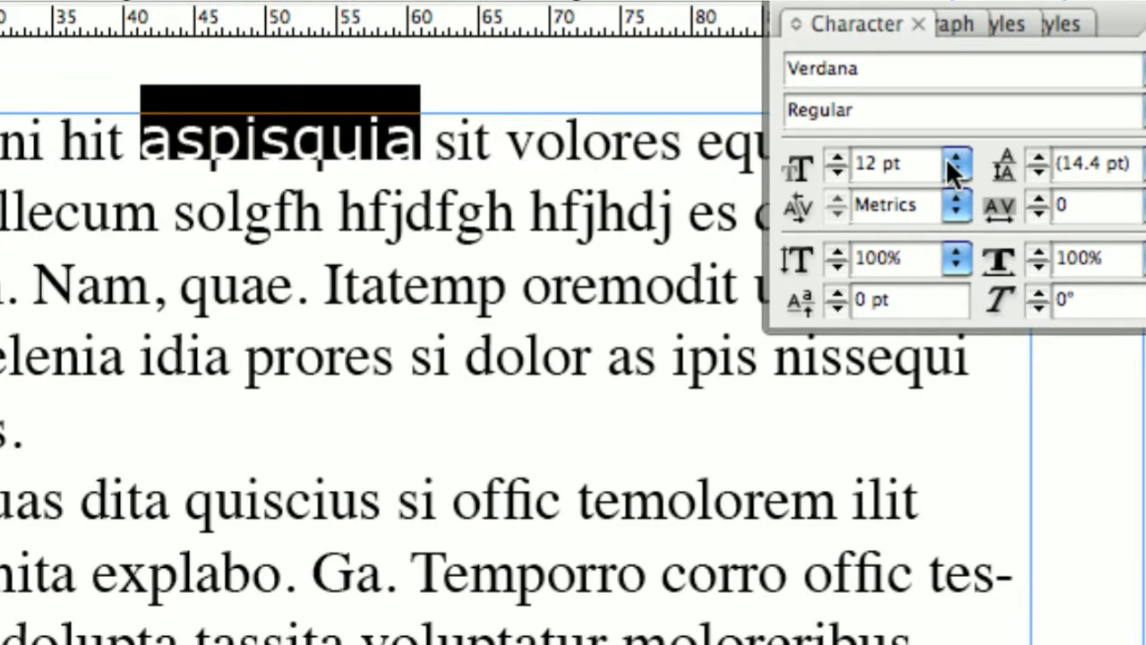
# - Increase the font size of "aspisquia" to 15 pt
pyautogui.click(887, 173)
pyautogui.click(887, 173)
pyautogui.click(910, 162)
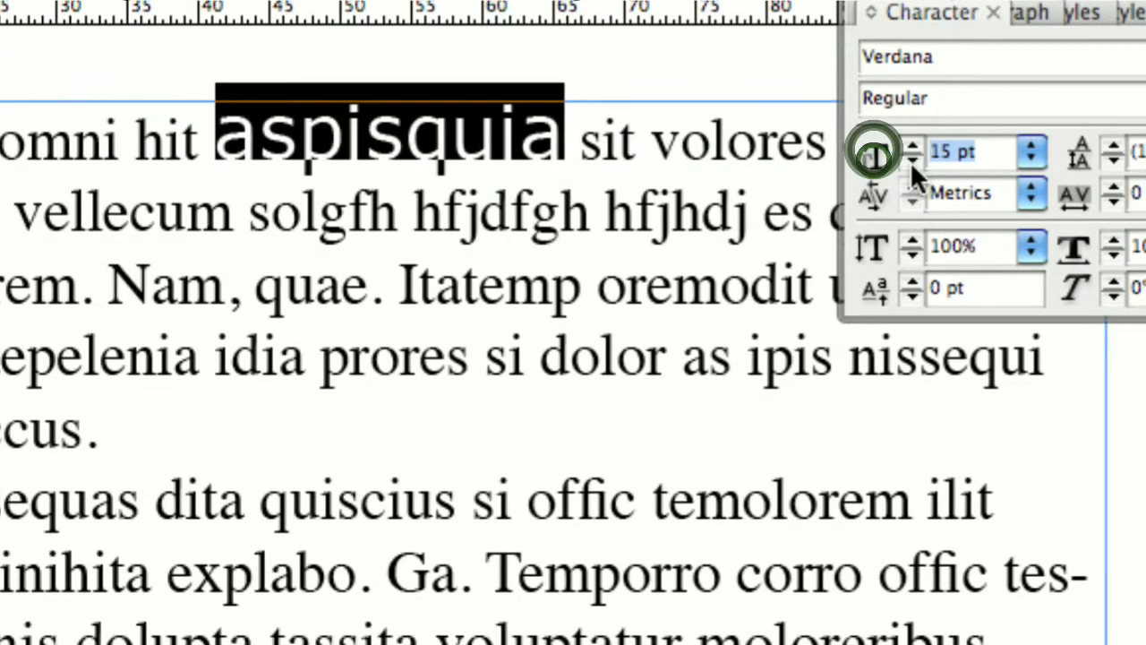
# - Reduce the font size of "aspisquia" to 12 pt
pyautogui.click(910, 161)
pyautogui.click(910, 162)
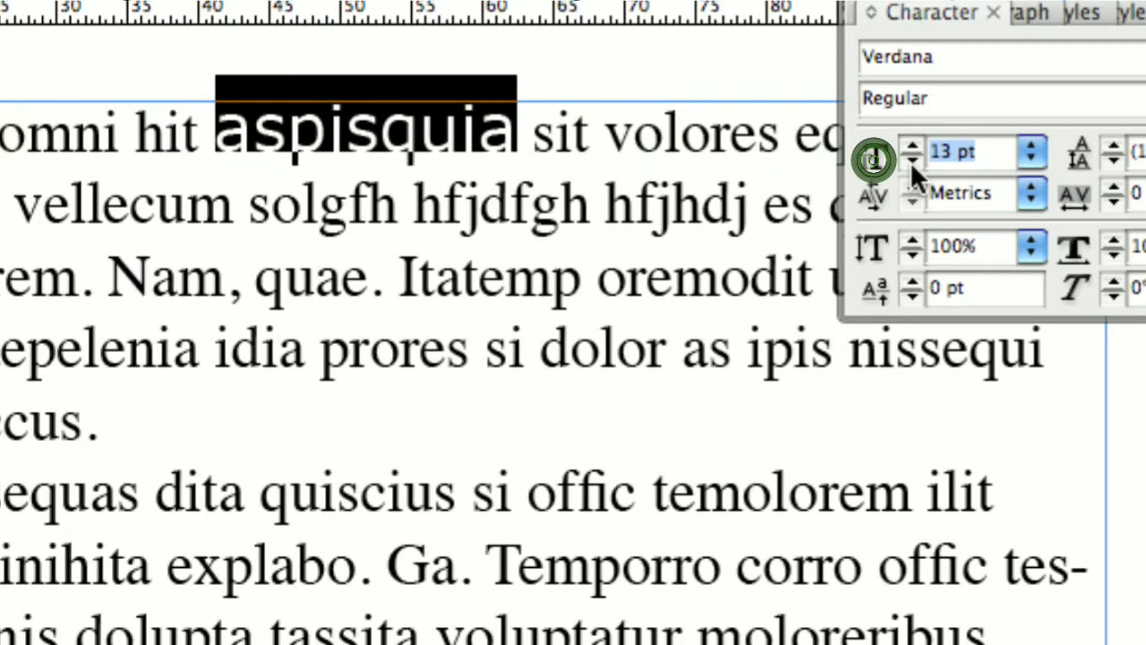
pyautogui.click(910, 161)
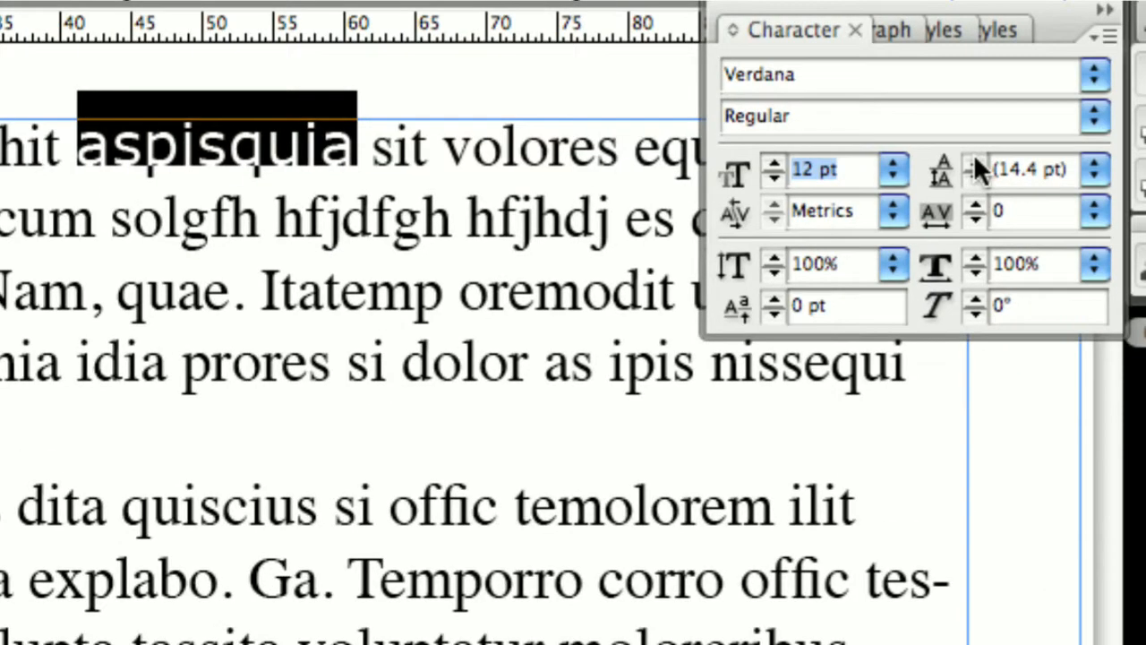
# - Set the leading of "aspisquia" to 16 pt
pyautogui.click(974, 155)
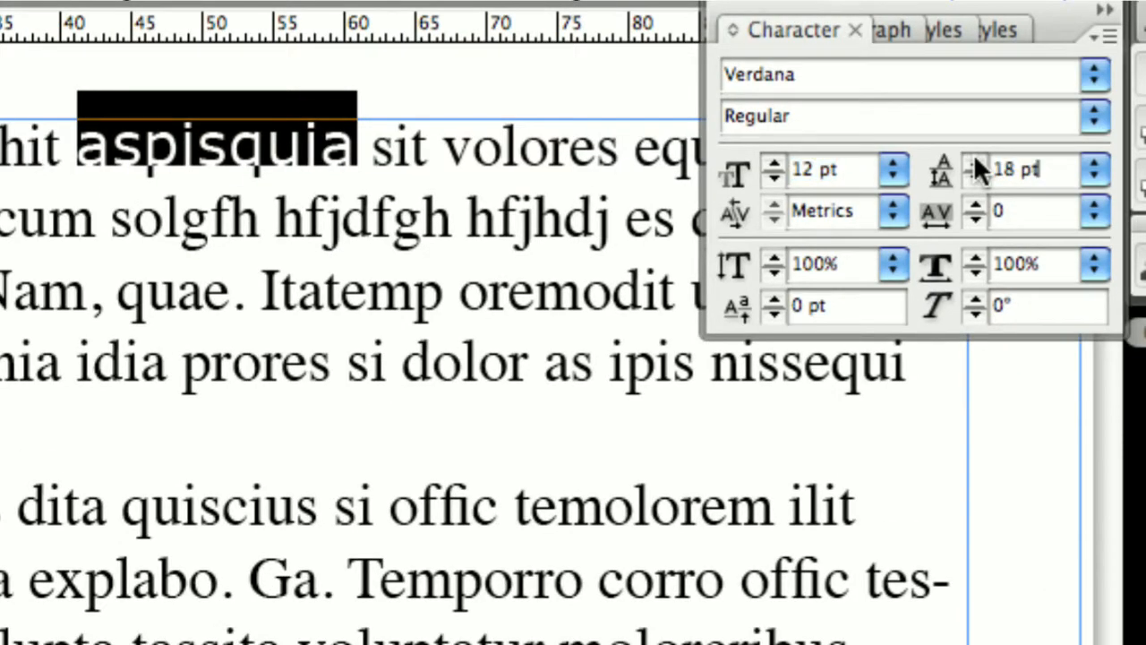
pyautogui.press('Down')
pyautogui.press('Down')
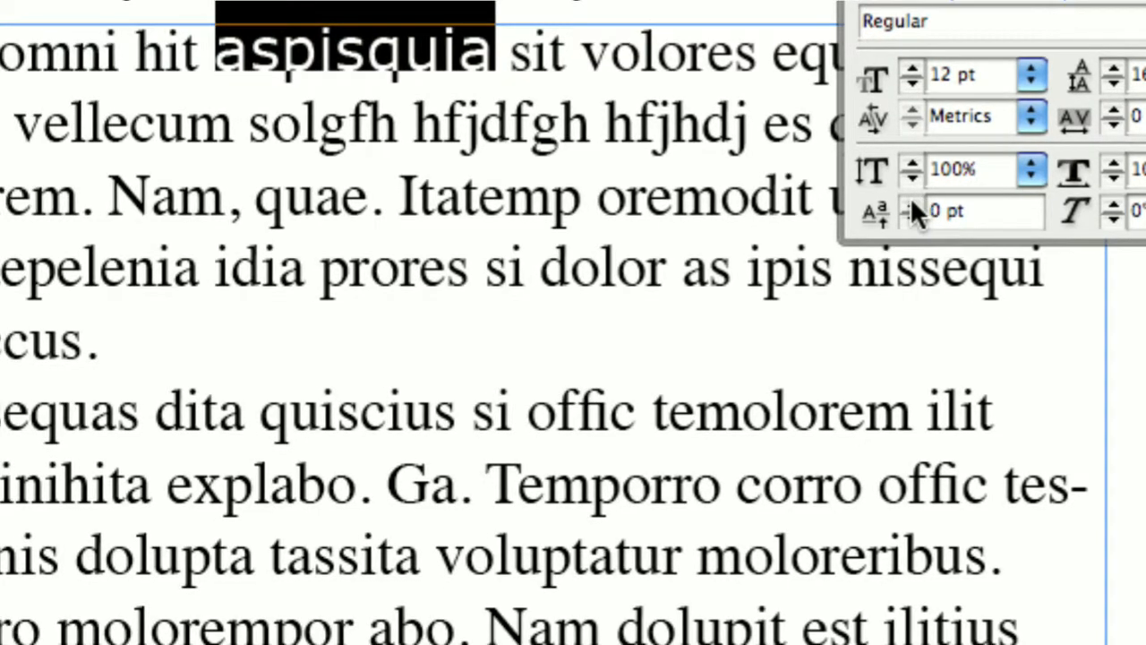
# - Raise the baseline shift of "aspisquia" to 6 pt and reset it to 0 pt
pyautogui.click(912, 204)
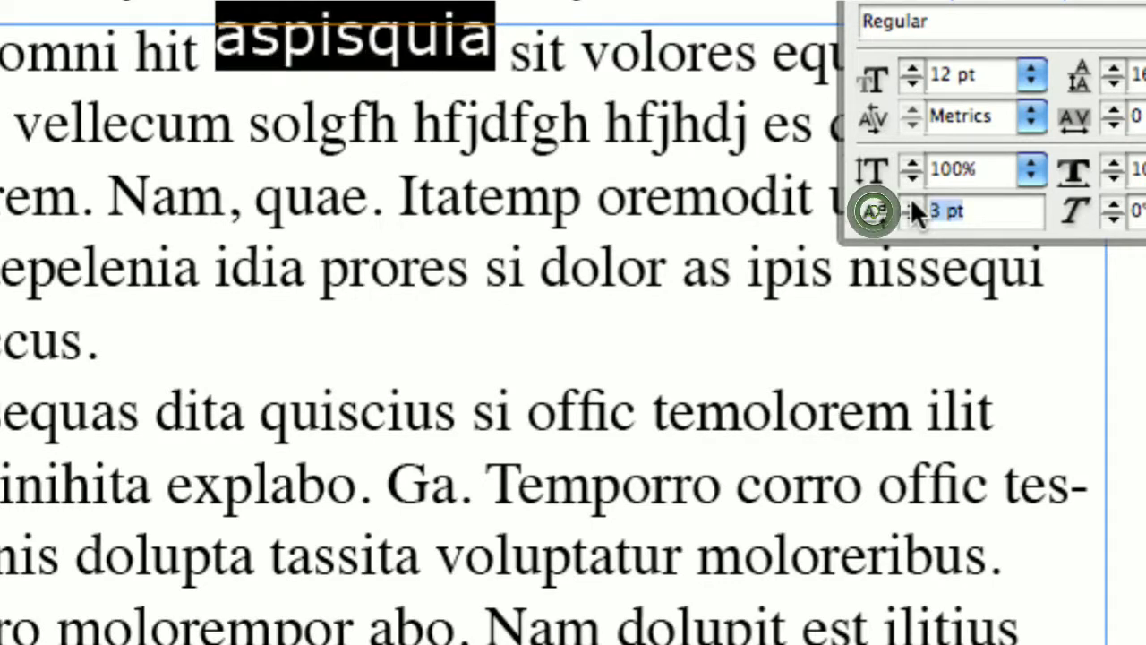
pyautogui.click(912, 204)
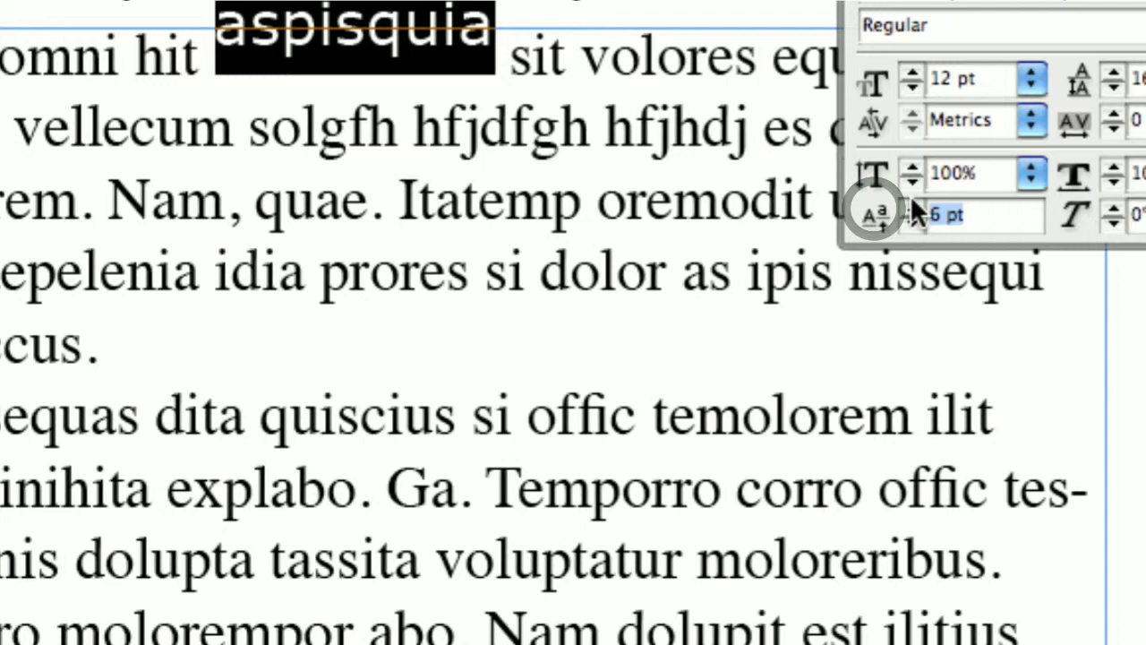
pyautogui.write('0')
pyautogui.press('Return')
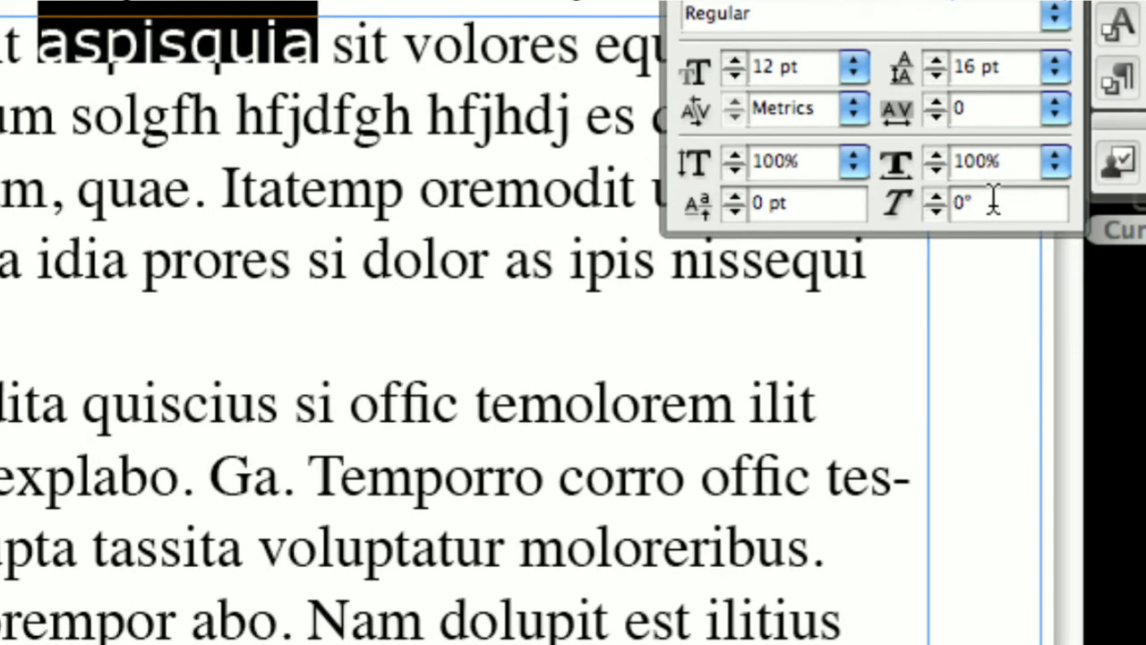
# - Try to skew "aspisquia" by 90°
pyautogui.moveTo(1144, 215); pyautogui.dragTo(1115, 218)
pyautogui.write('90')
pyautogui.press('Return')
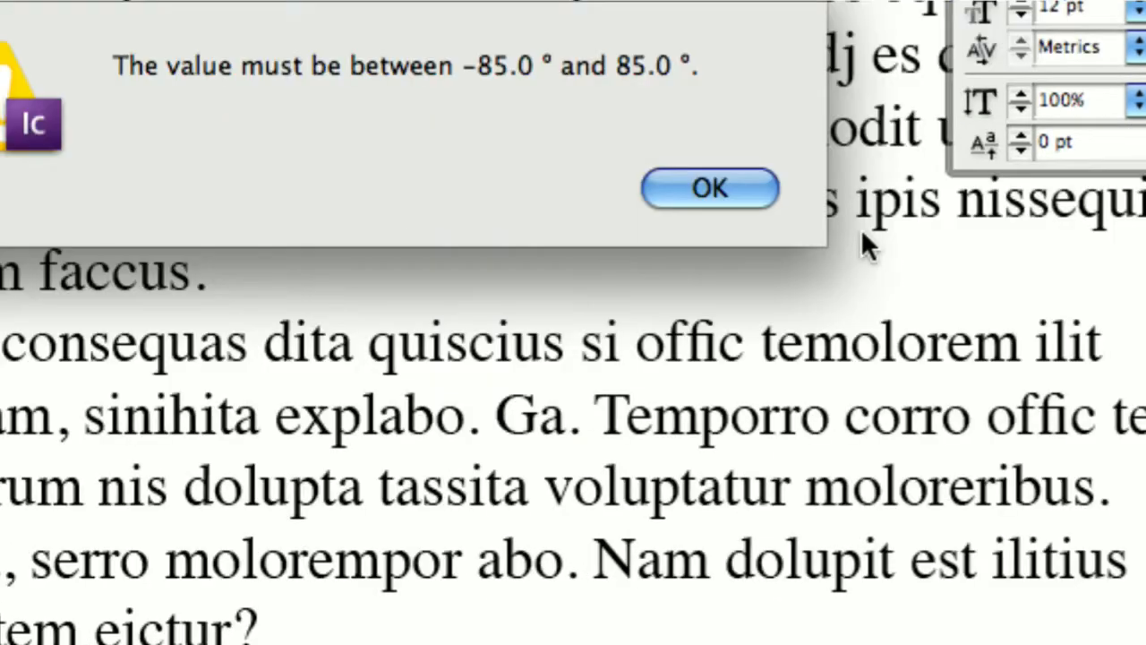
pyautogui.press('Return')
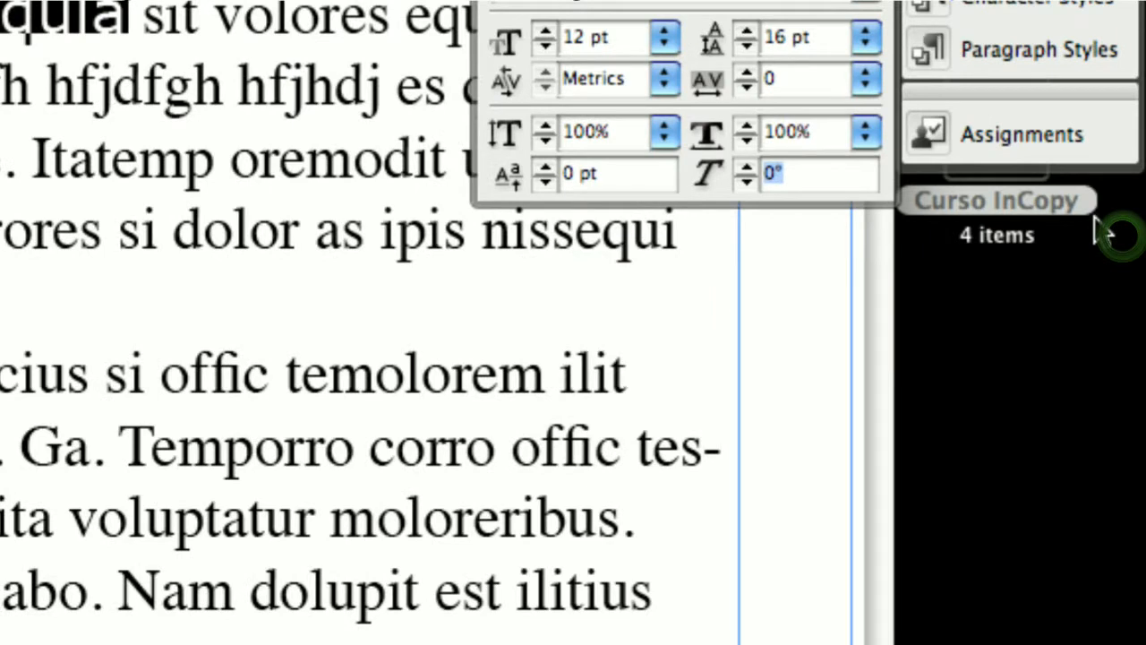
# - Skew "aspisquia" by 45° and reset the skew to 0°
pyautogui.write('45')
pyautogui.press('Return')
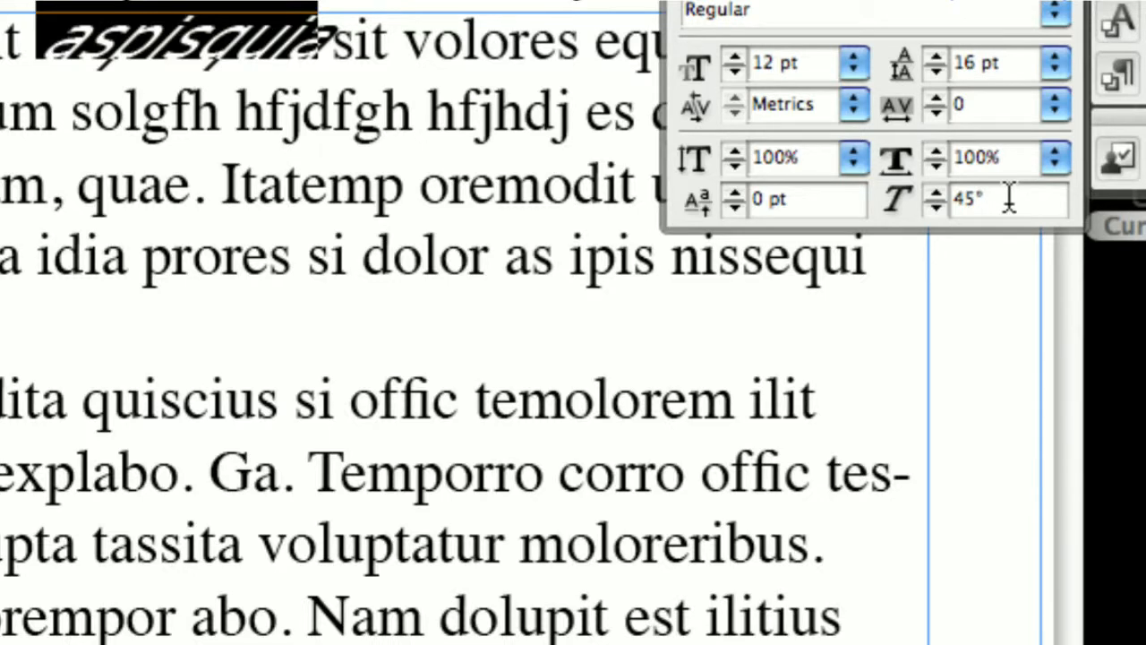
pyautogui.click(1009, 197)
pyautogui.write('0')
pyautogui.press('Return')
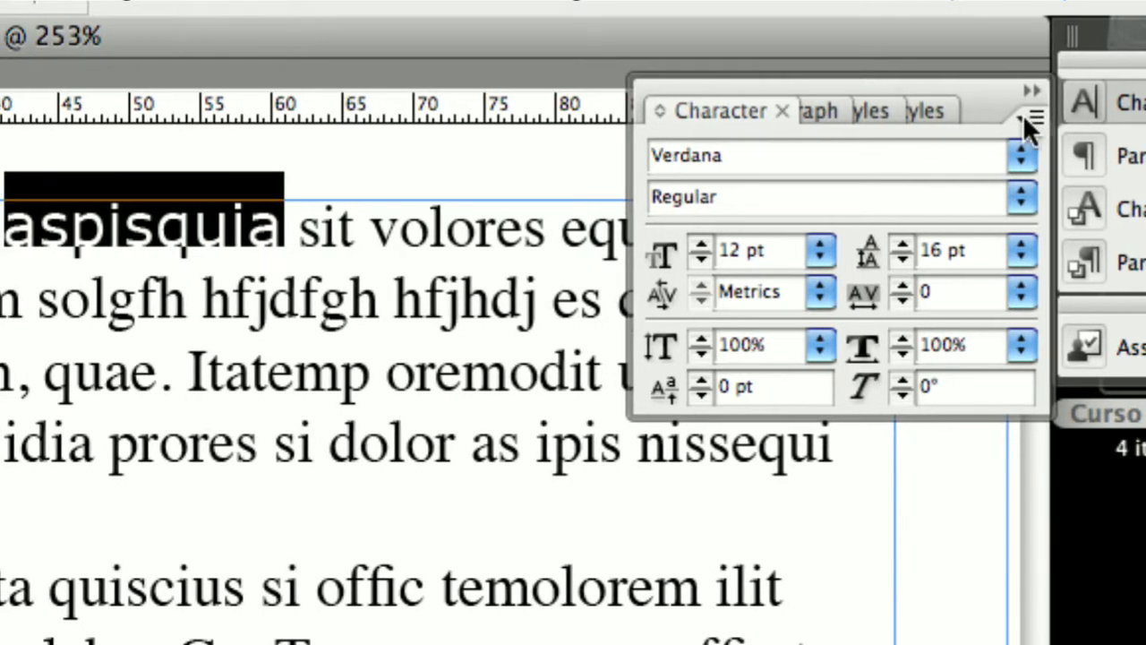
# - Underline the word "aspisquia" and undo the underline
pyautogui.click(1022, 114)
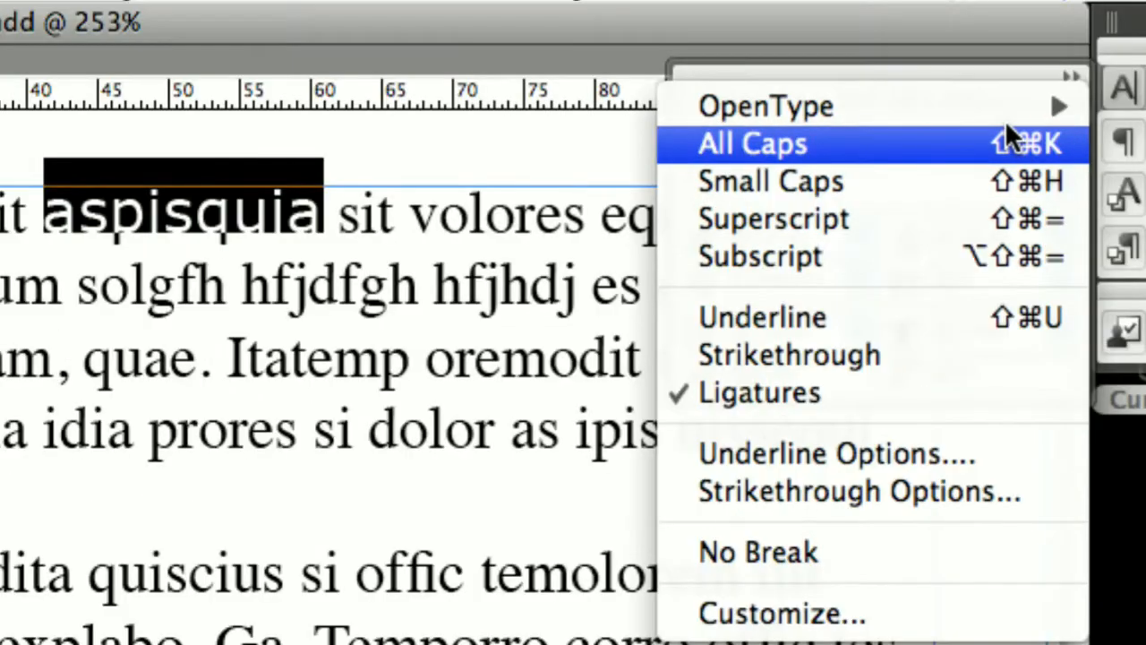
pyautogui.moveTo(994, 108)
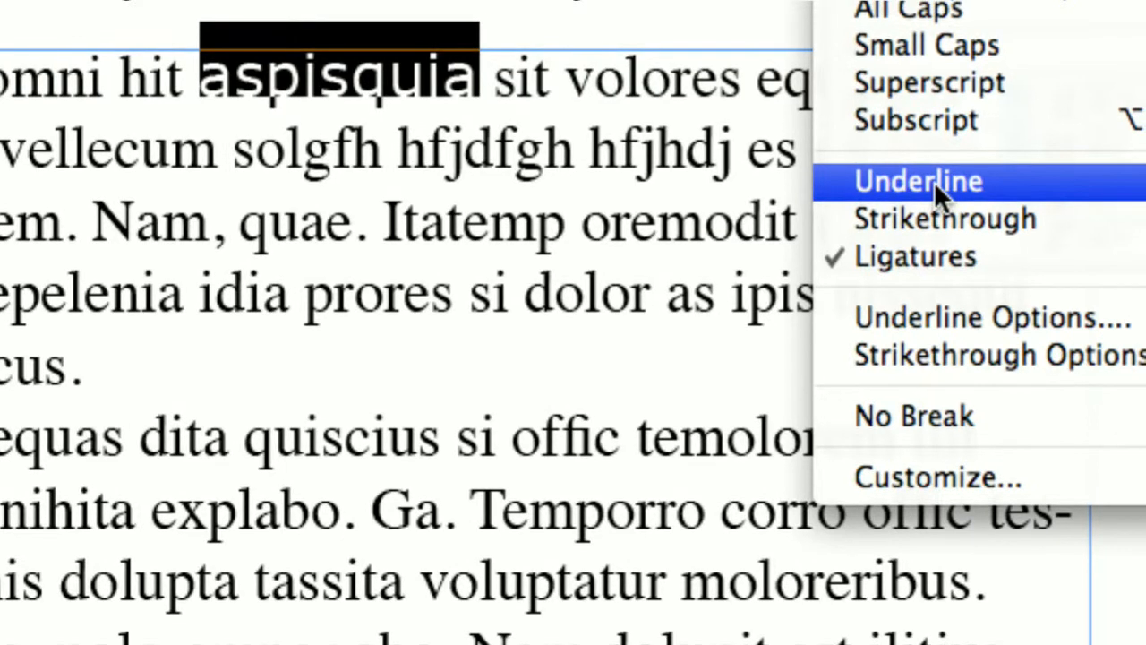
pyautogui.click(932, 184)
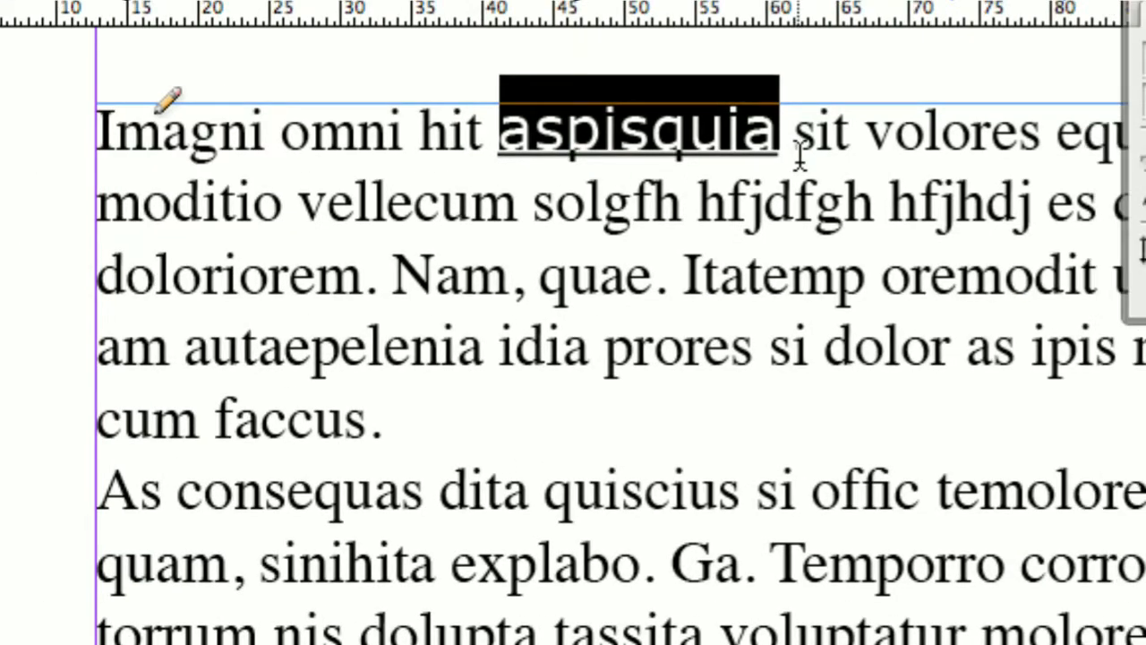
pyautogui.press('super+z')
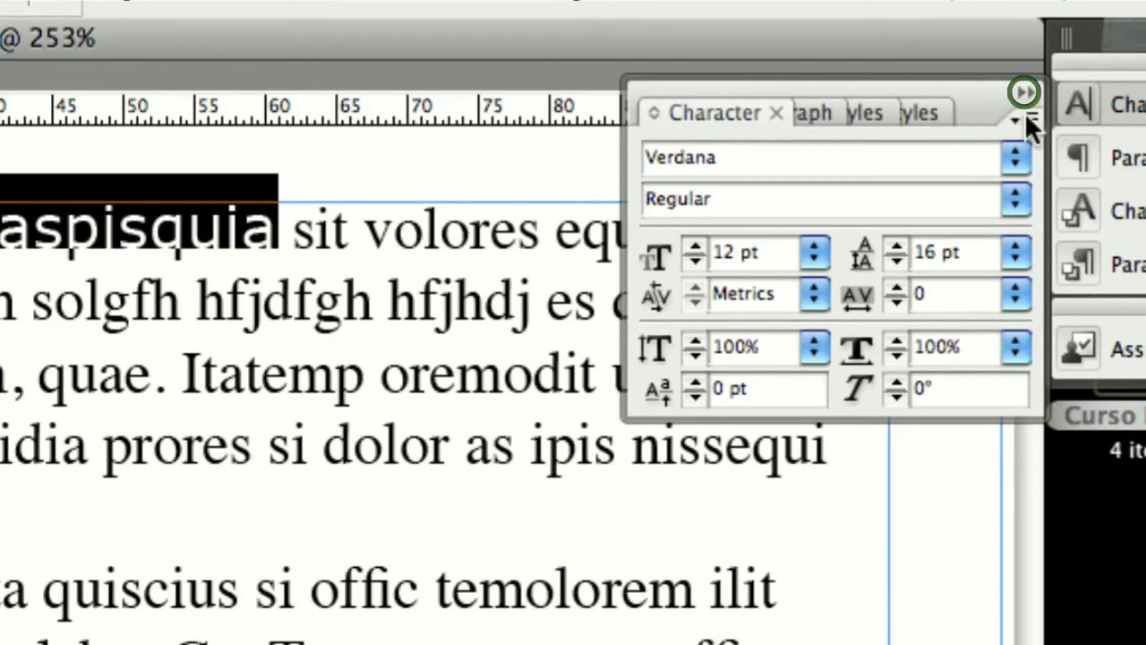
pyautogui.click(1030, 119)
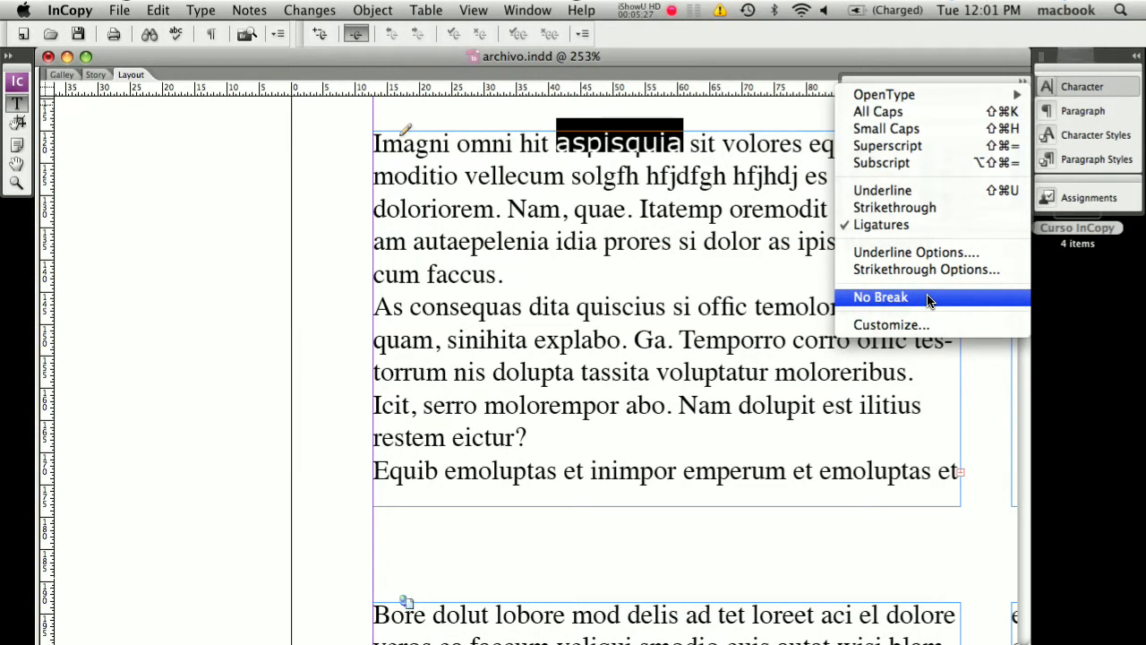
pyautogui.click(157, 165)
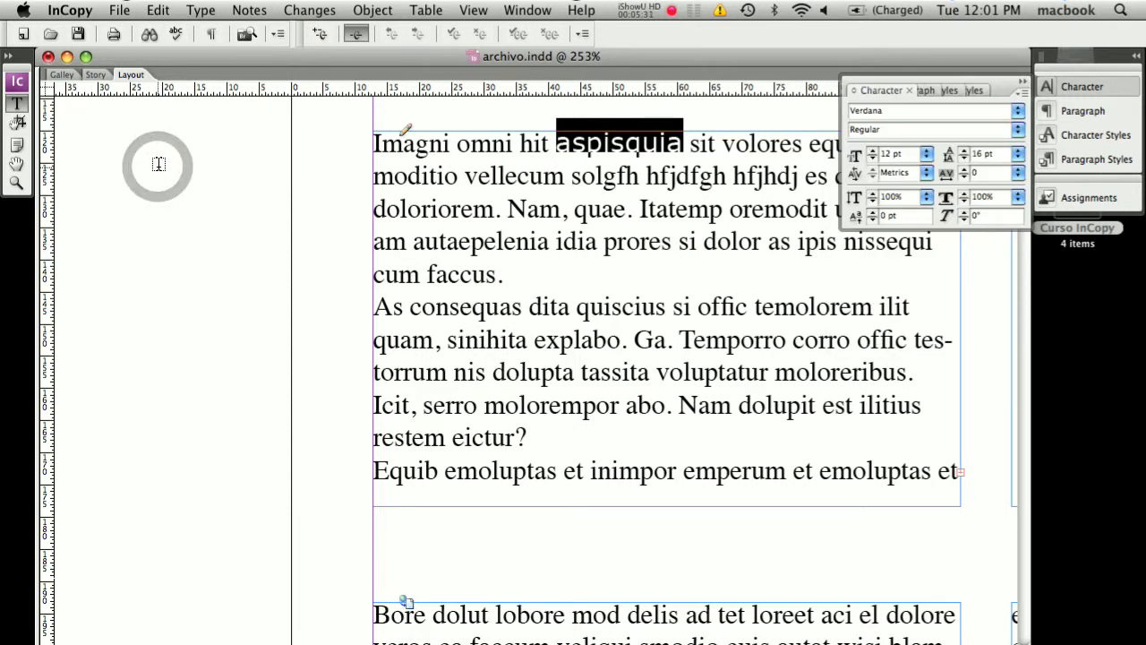
# - Show the paragraph formatting options and check out the story that begins "Bore dolut lobore"
pyautogui.press('super+0')
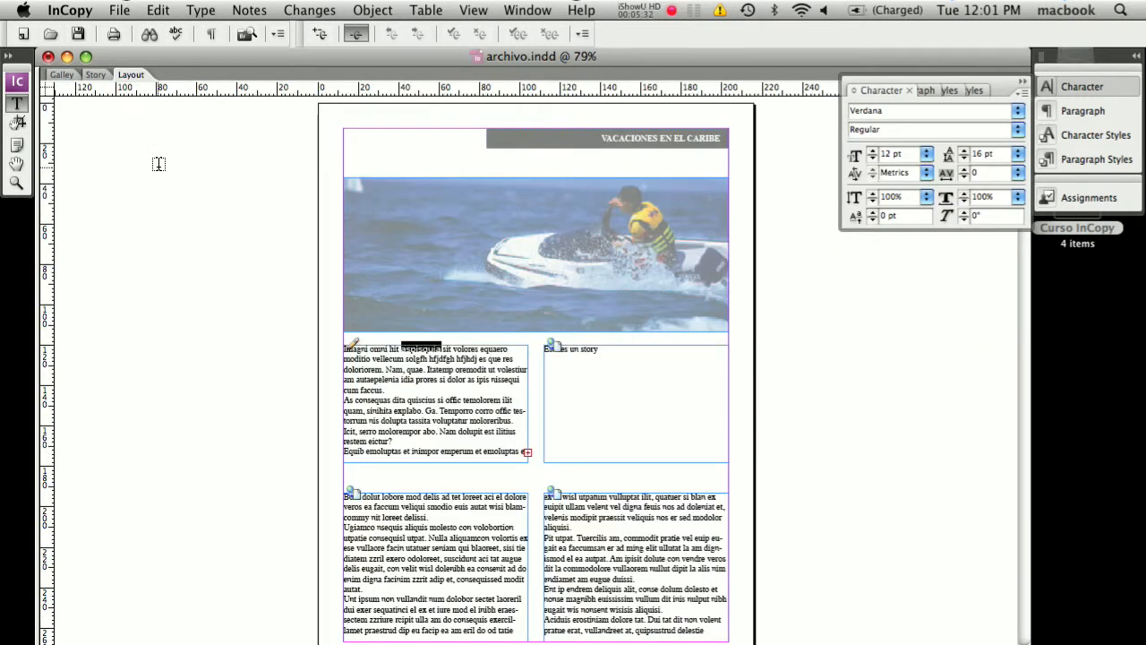
pyautogui.click(22, 162)
pyautogui.click(1085, 112)
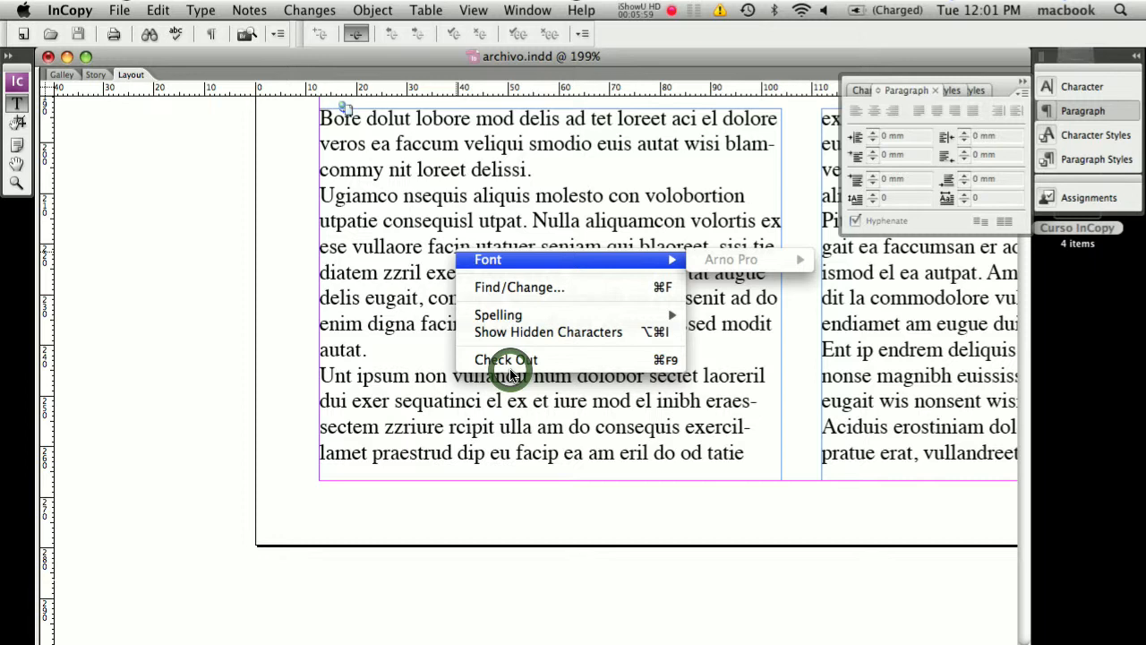
pyautogui.click(508, 363)
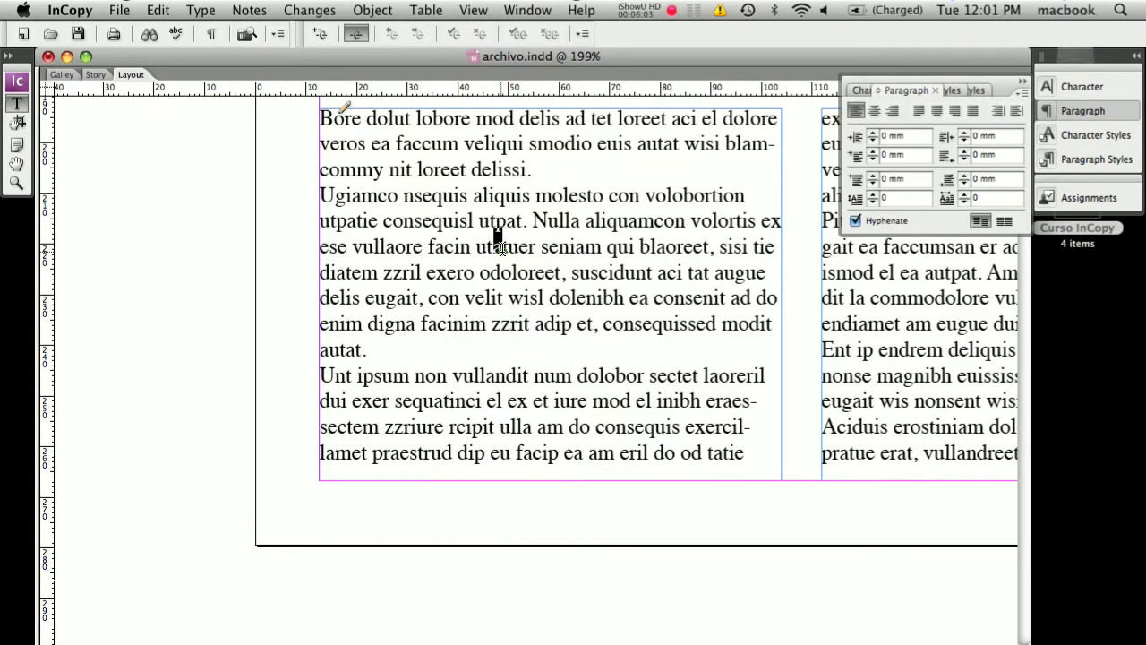
# - Select the middle of "utatuer" in the second paragraph, try centre and right alignment on the paragraph, and set it back to left
pyautogui.moveTo(495, 246); pyautogui.dragTo(520, 246)
pyautogui.click(562, 385)
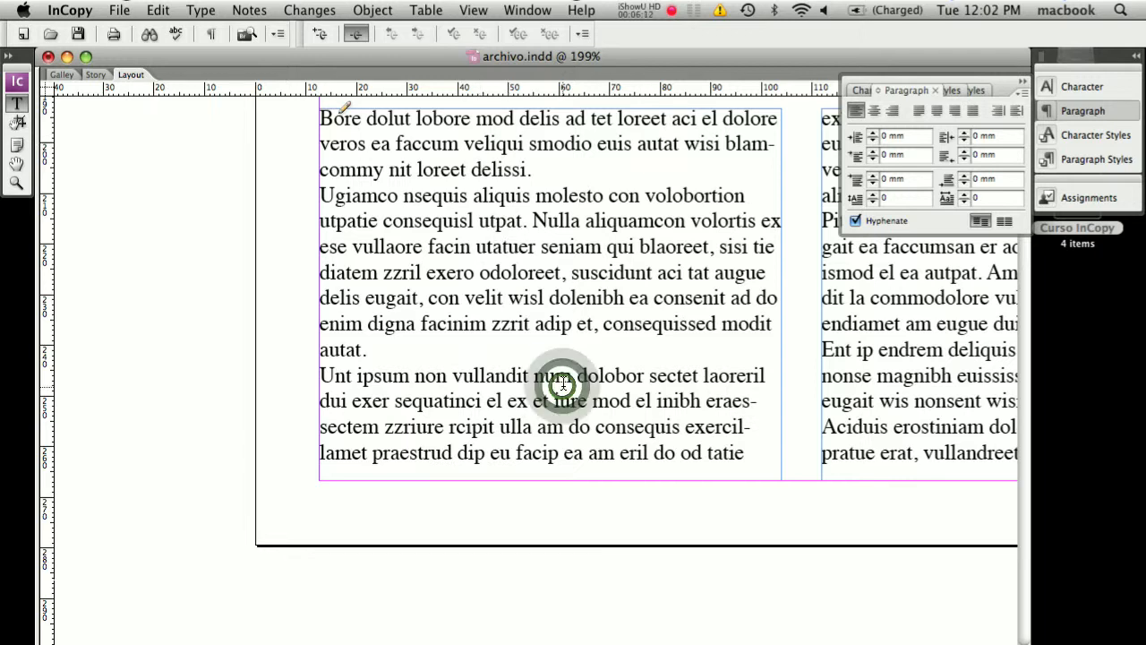
pyautogui.click(503, 243)
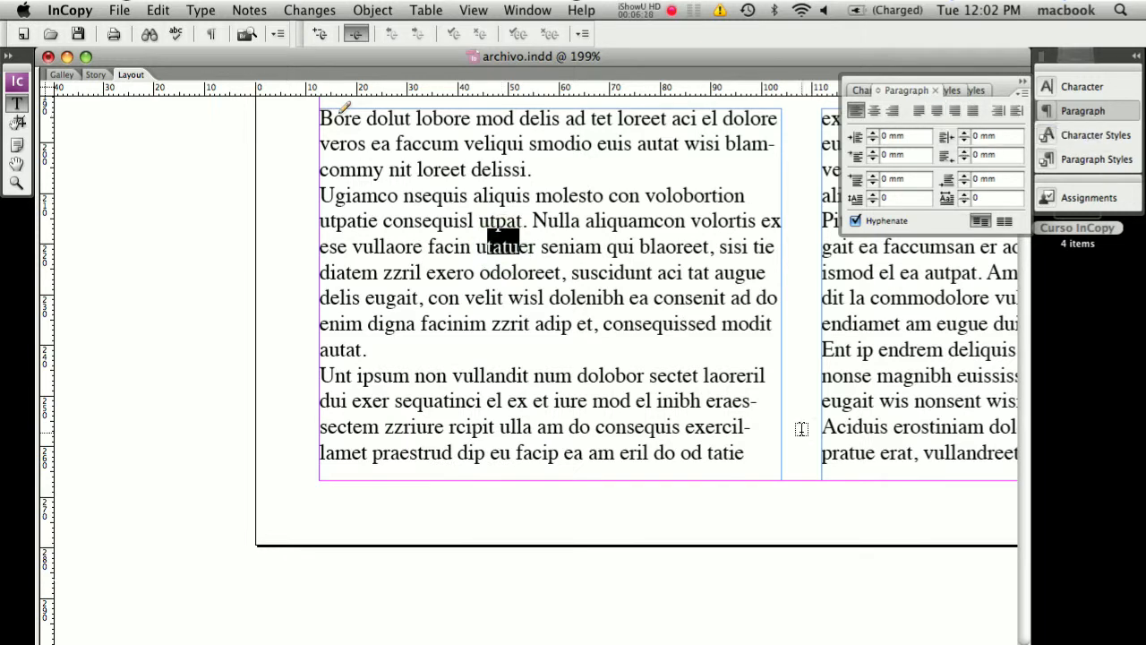
pyautogui.moveTo(639, 610); pyautogui.dragTo(632, 610)
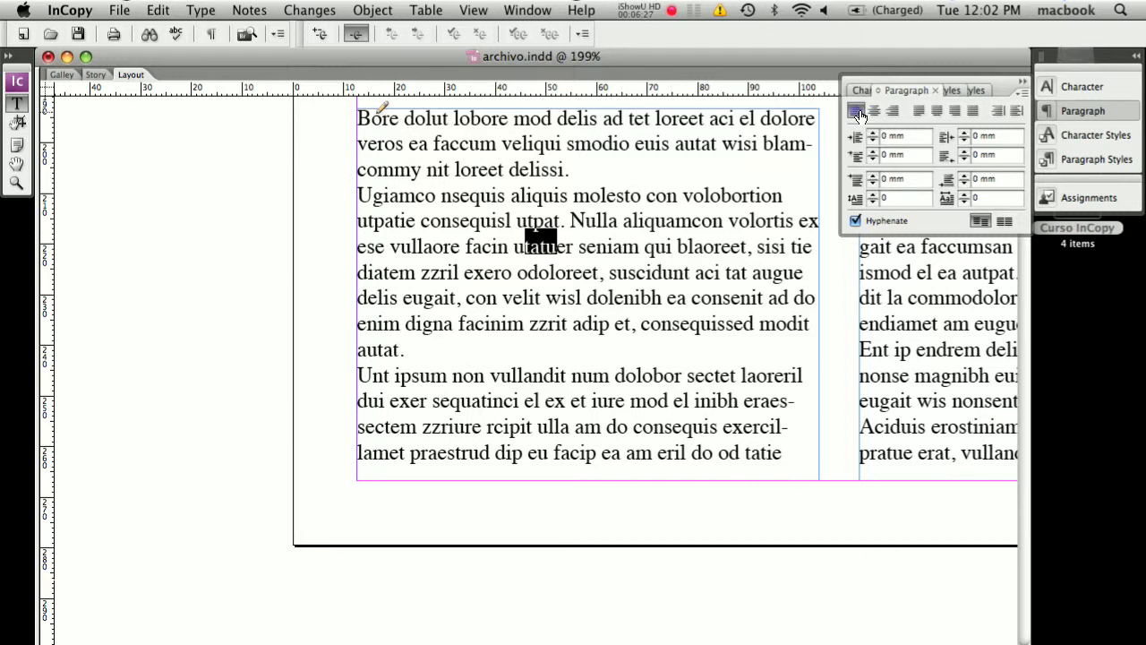
pyautogui.click(876, 110)
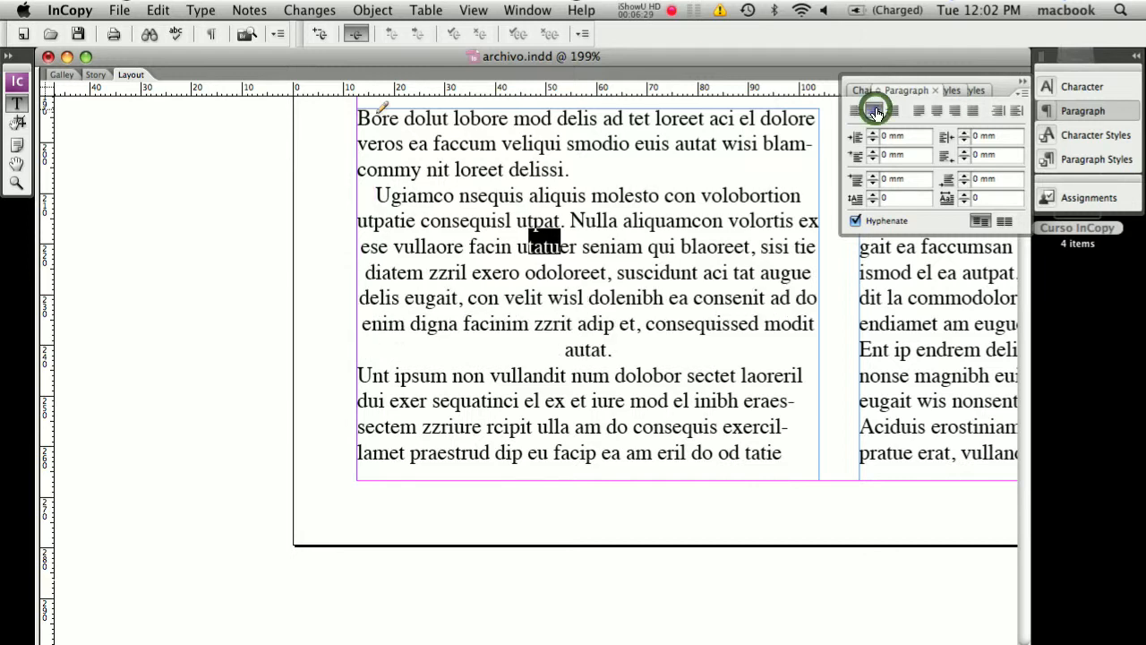
pyautogui.click(893, 111)
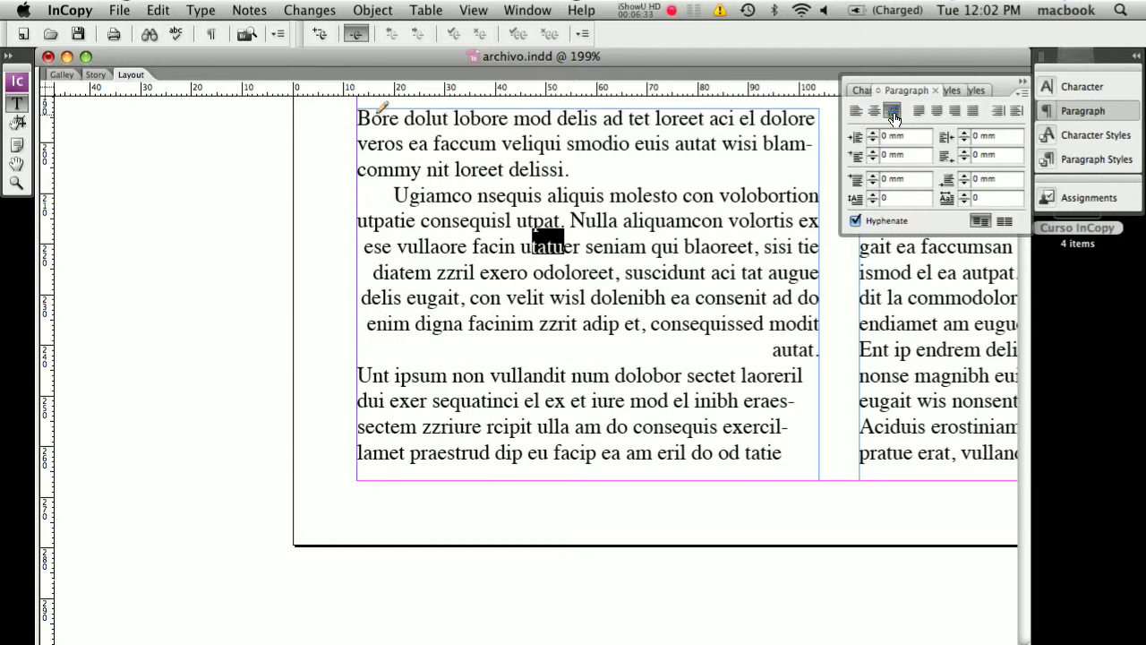
pyautogui.click(857, 111)
# - Try several justification modes on the second paragraph, and finish with it justified with the last line aligned left
pyautogui.click(917, 113)
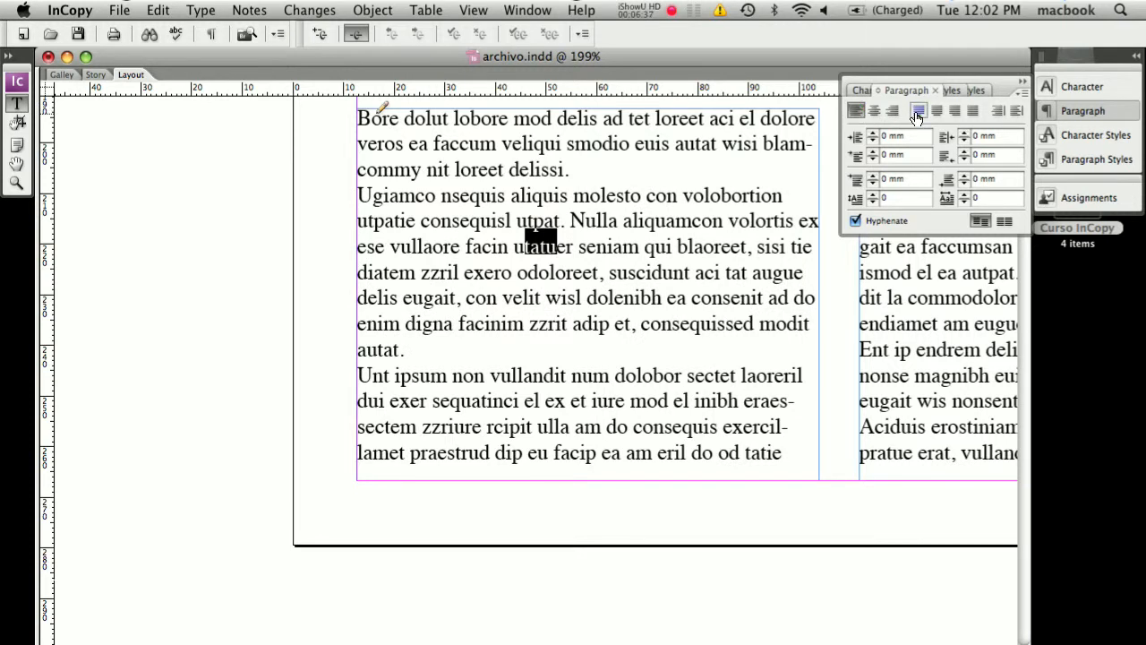
pyautogui.click(935, 111)
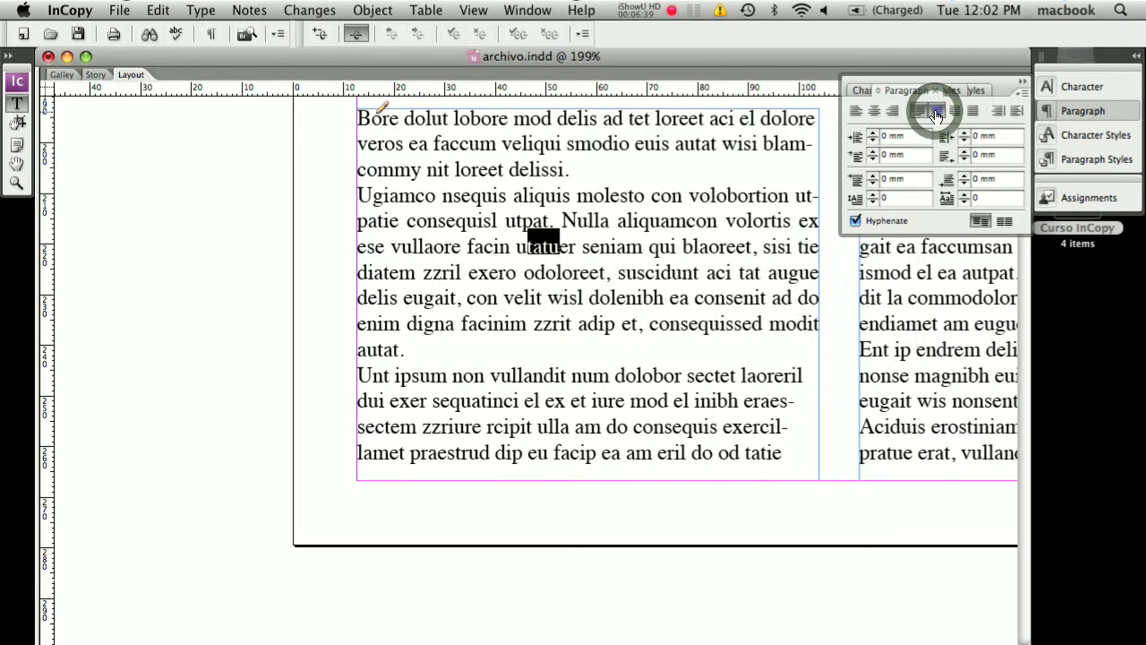
pyautogui.click(928, 111)
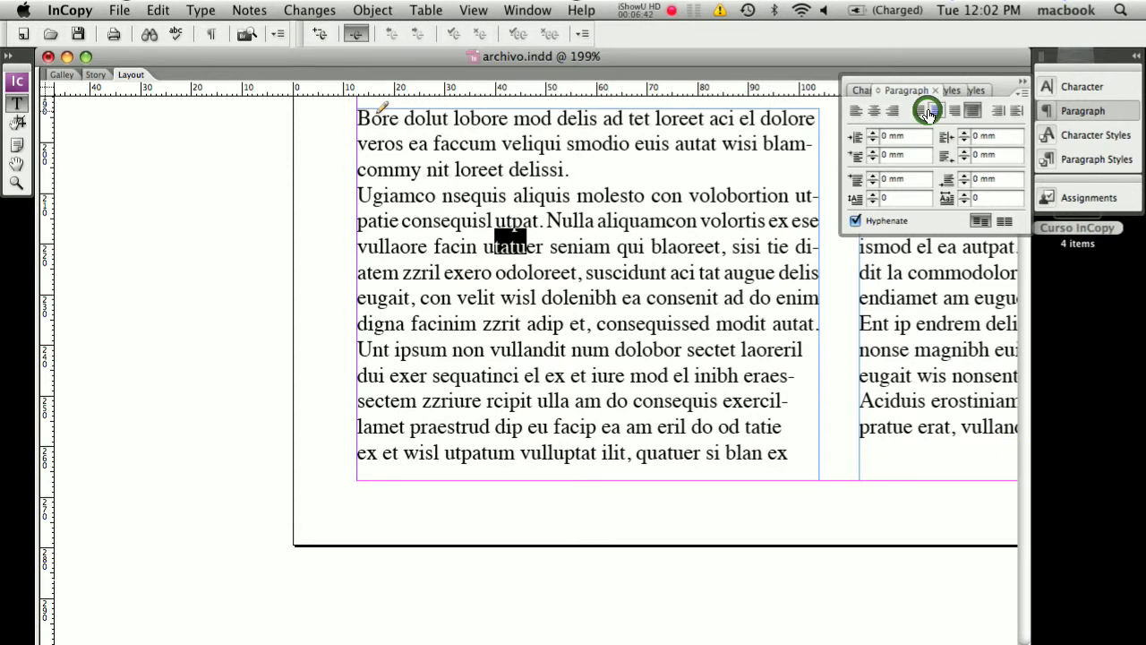
pyautogui.click(926, 111)
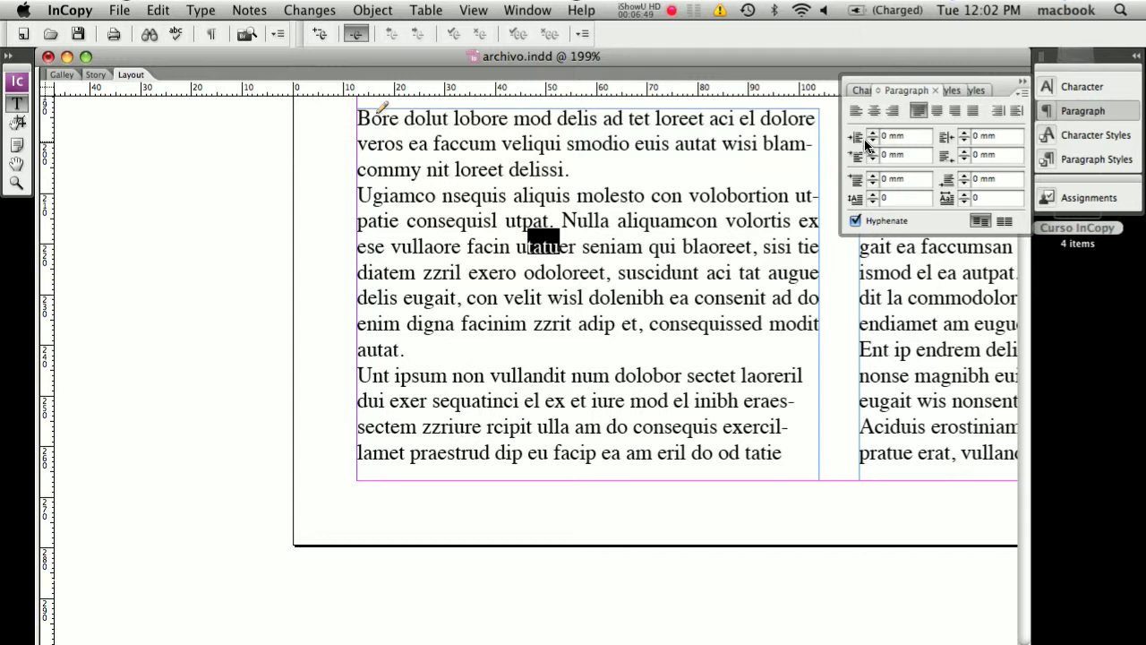
# - Try a left indent and an 11 mm right indent on the second paragraph in turn, resetting each to 0 mm
pyautogui.click(873, 133)
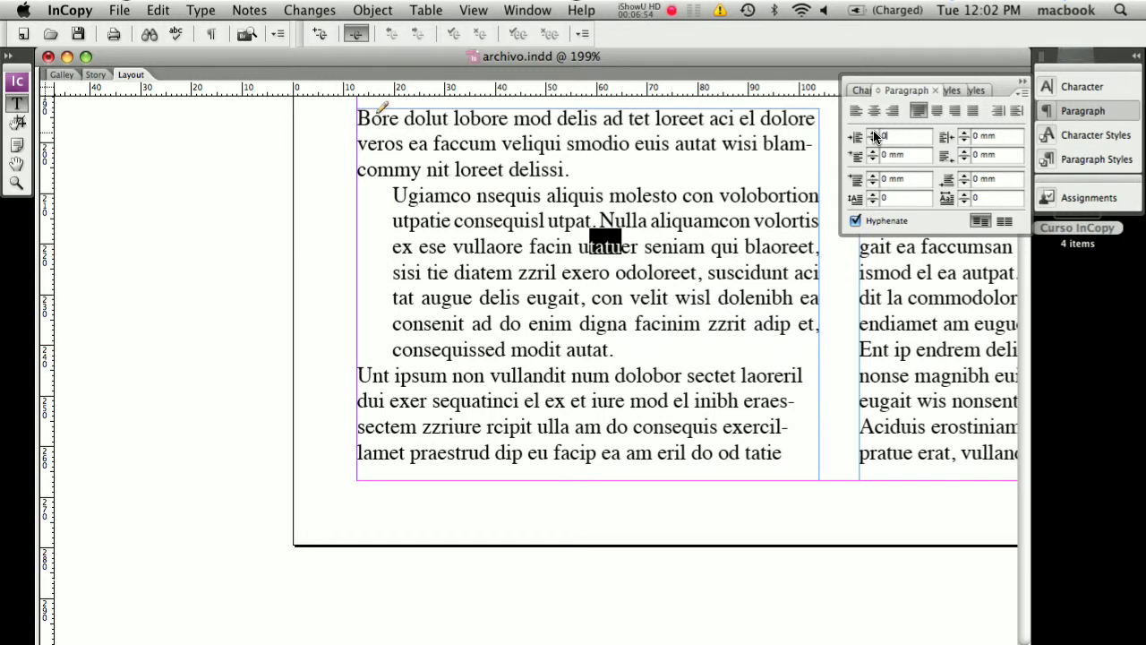
pyautogui.press('Return')
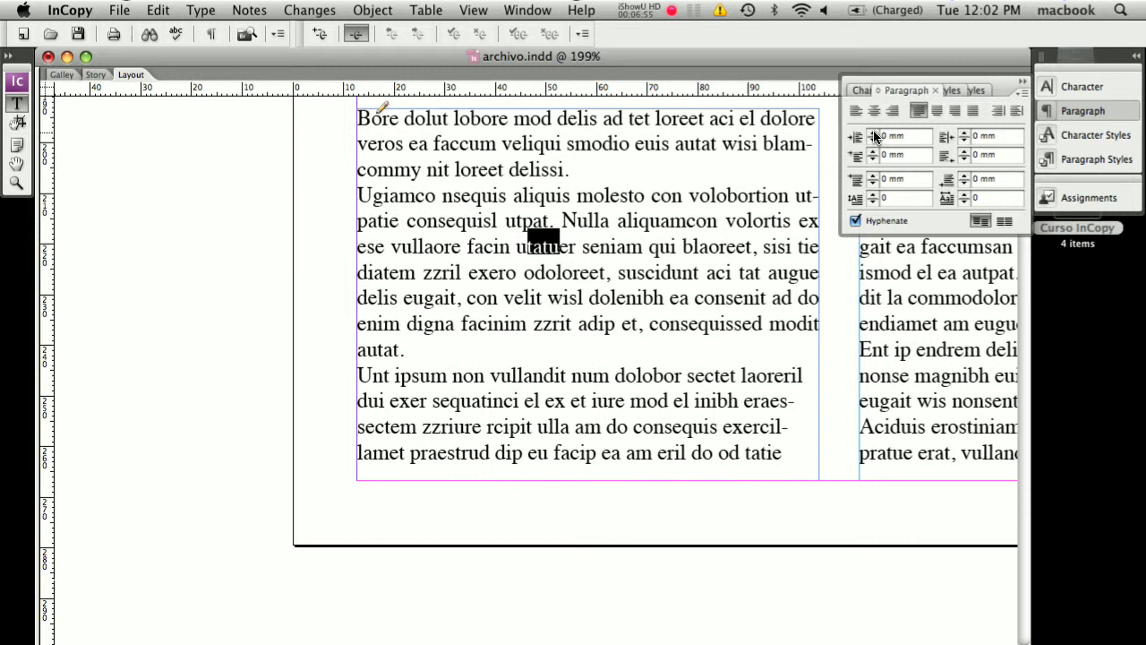
pyautogui.click(964, 134)
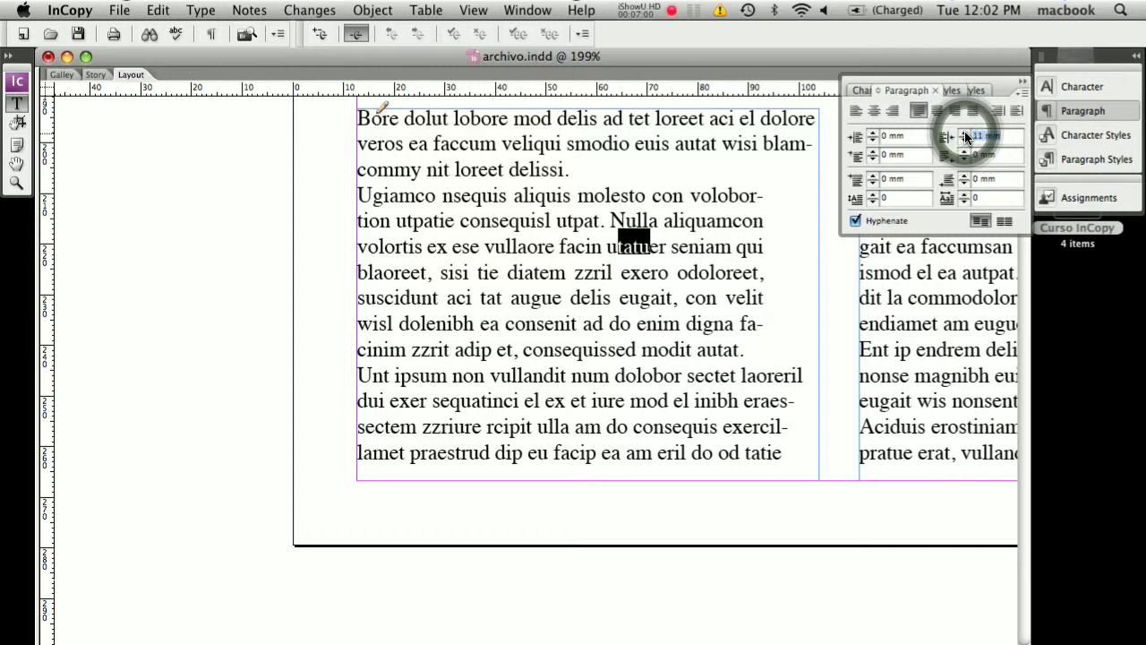
pyautogui.write('0')
pyautogui.press('Return')
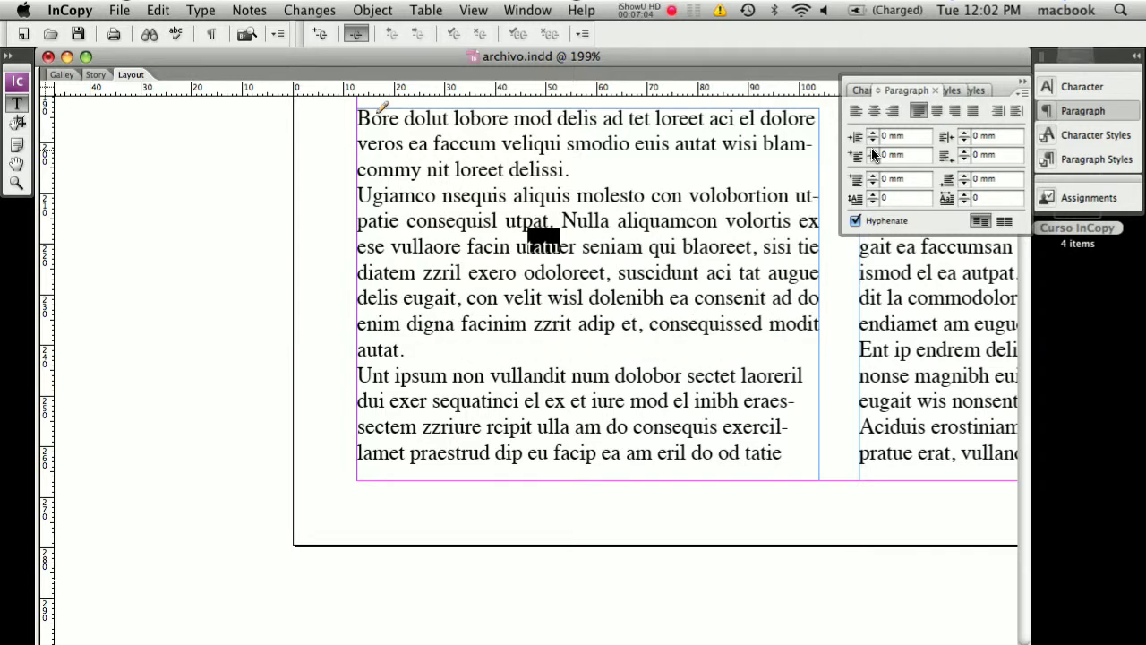
# - Try the first-line indent and the last-line right indent on the second paragraph, leaving both at 0 mm
pyautogui.click(872, 150)
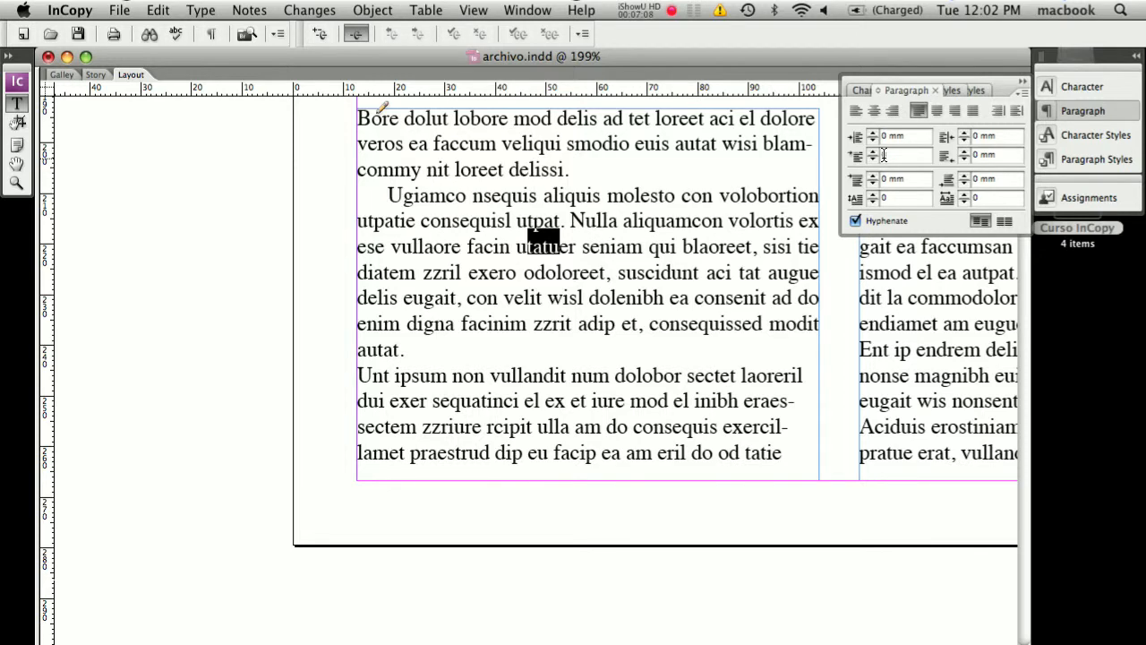
pyautogui.click(962, 155)
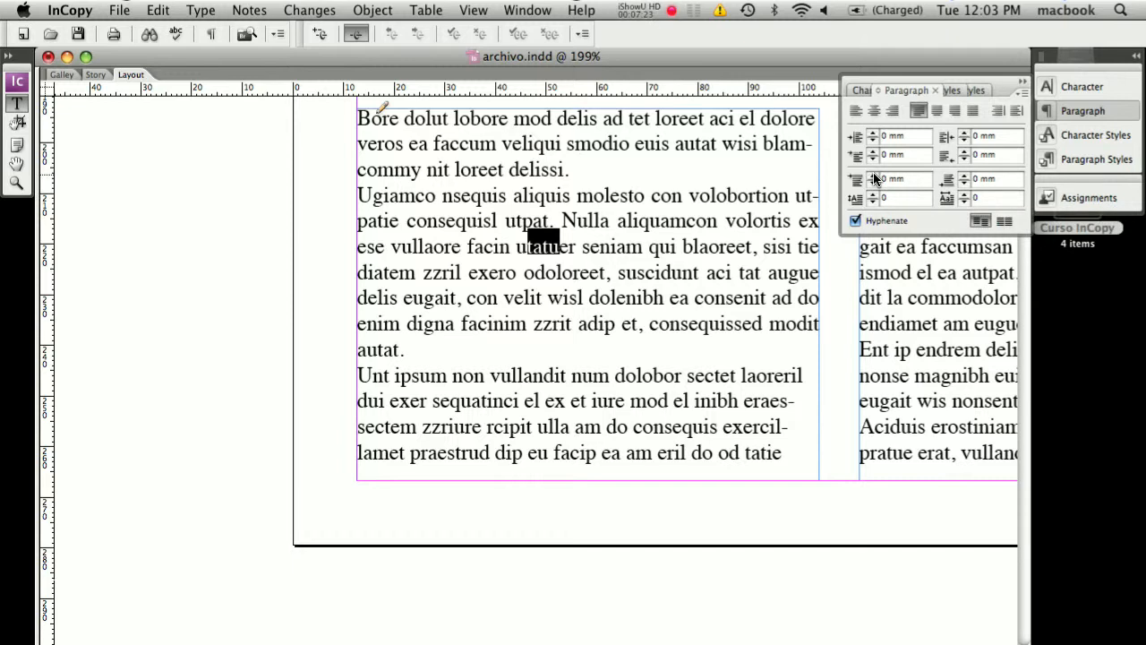
# - Set the second paragraph's space before to 4 mm and its space after to 3 mm
pyautogui.click(969, 180)
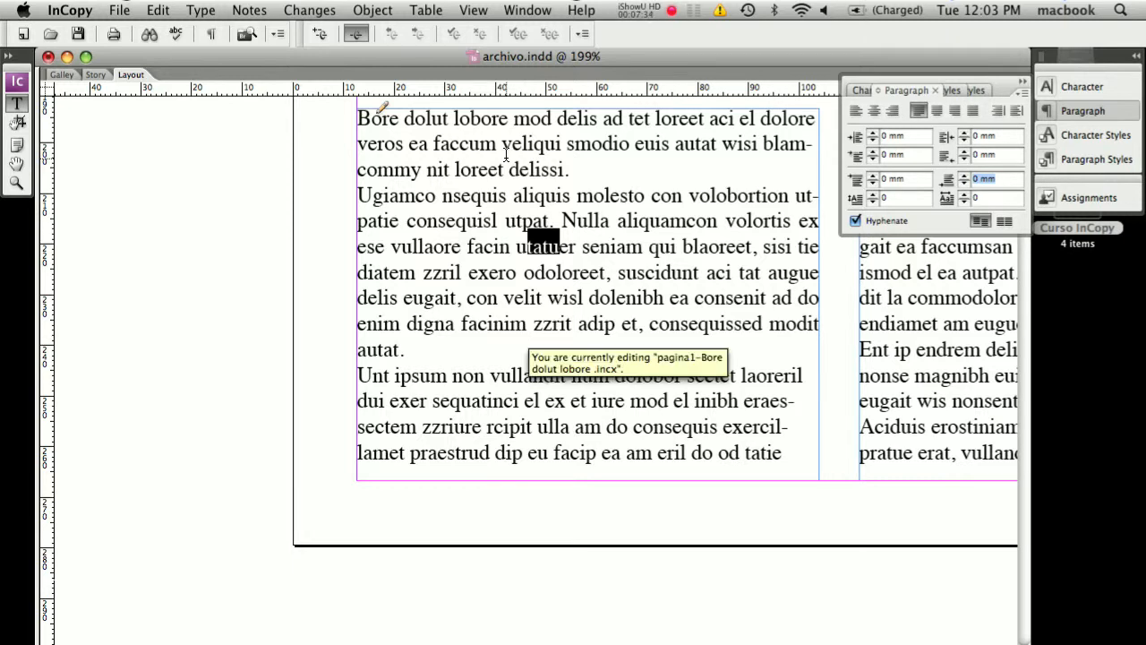
pyautogui.click(873, 176)
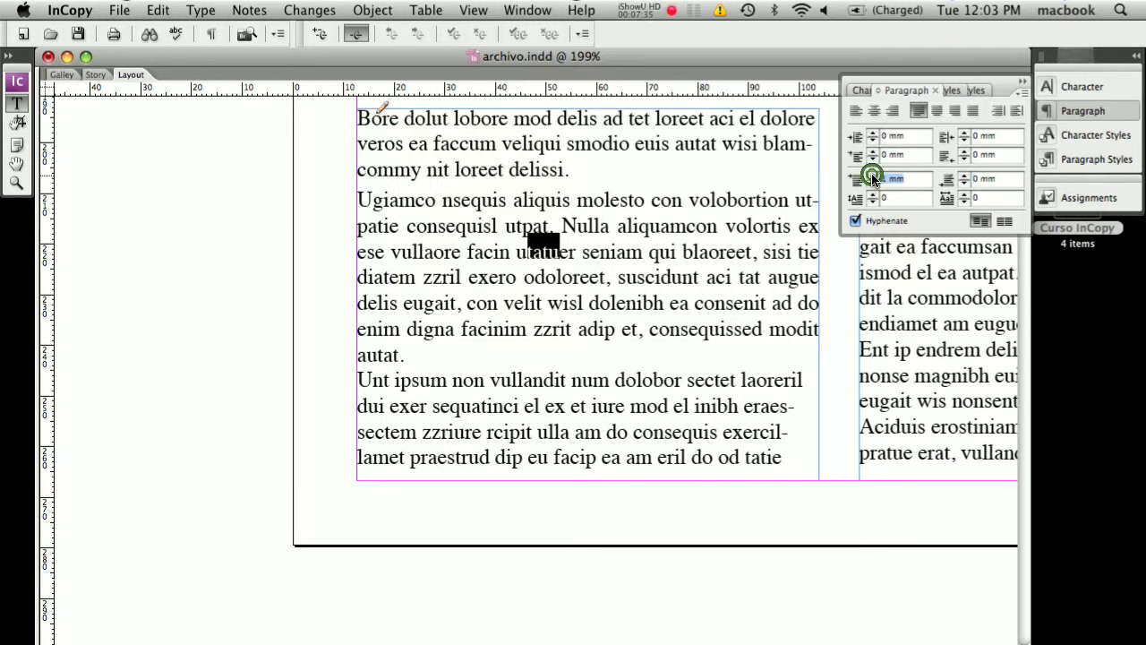
pyautogui.click(873, 175)
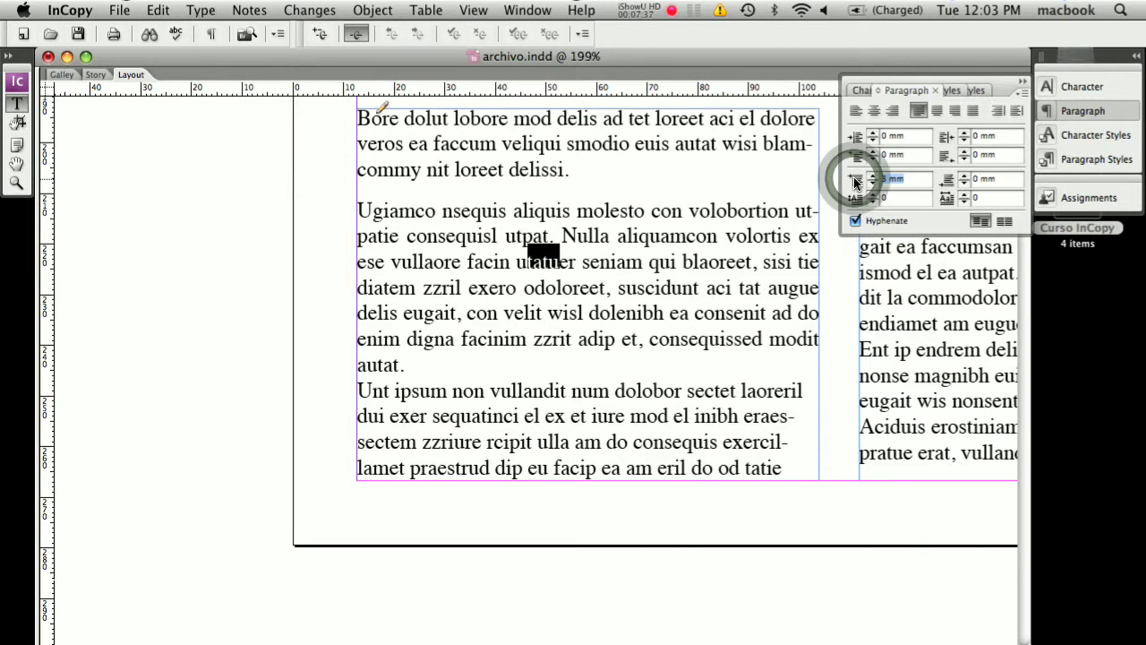
pyautogui.click(963, 176)
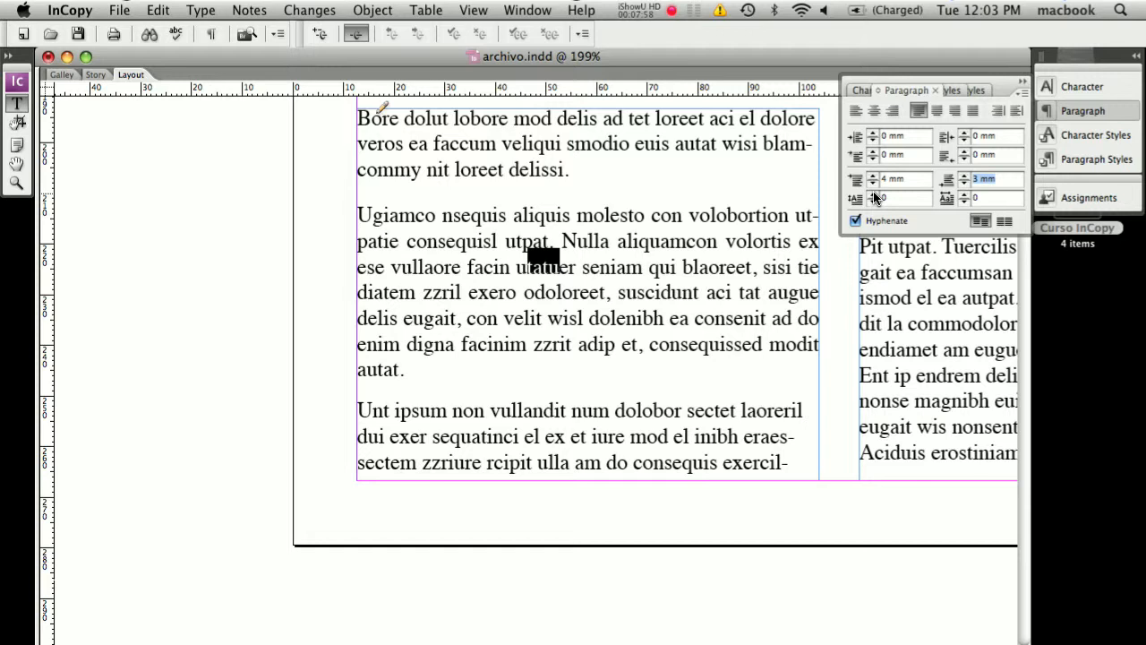
# - Give the second paragraph a drop cap three lines high that covers its first three characters
pyautogui.click(873, 191)
pyautogui.click(873, 190)
pyautogui.click(873, 191)
pyautogui.click(963, 192)
pyautogui.click(963, 191)
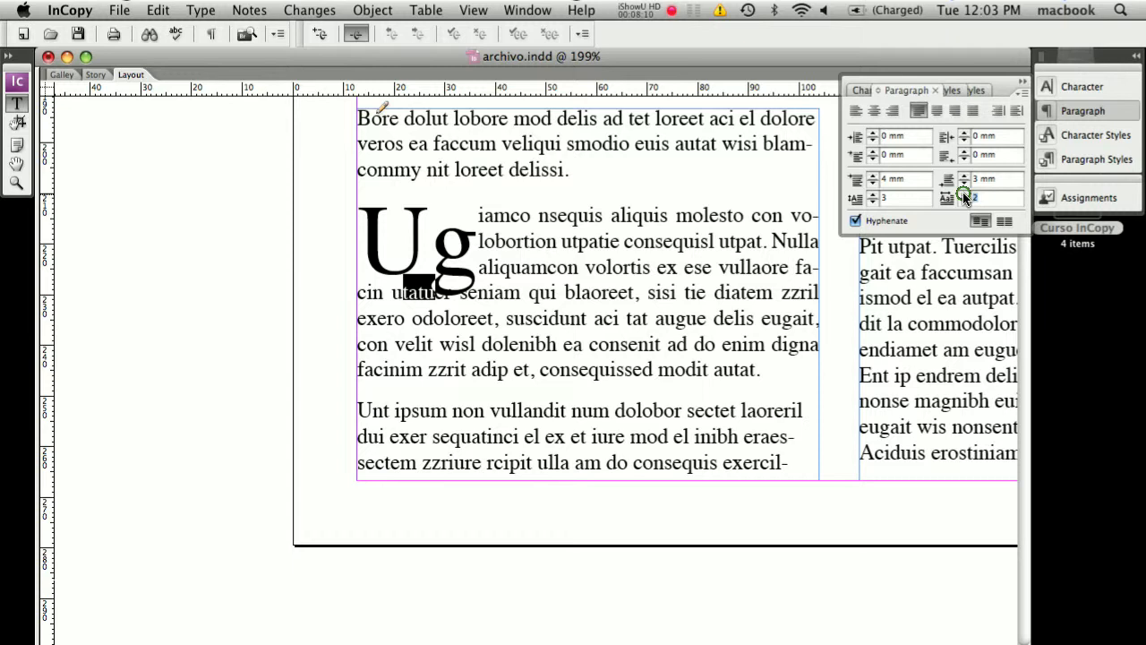
pyautogui.click(963, 194)
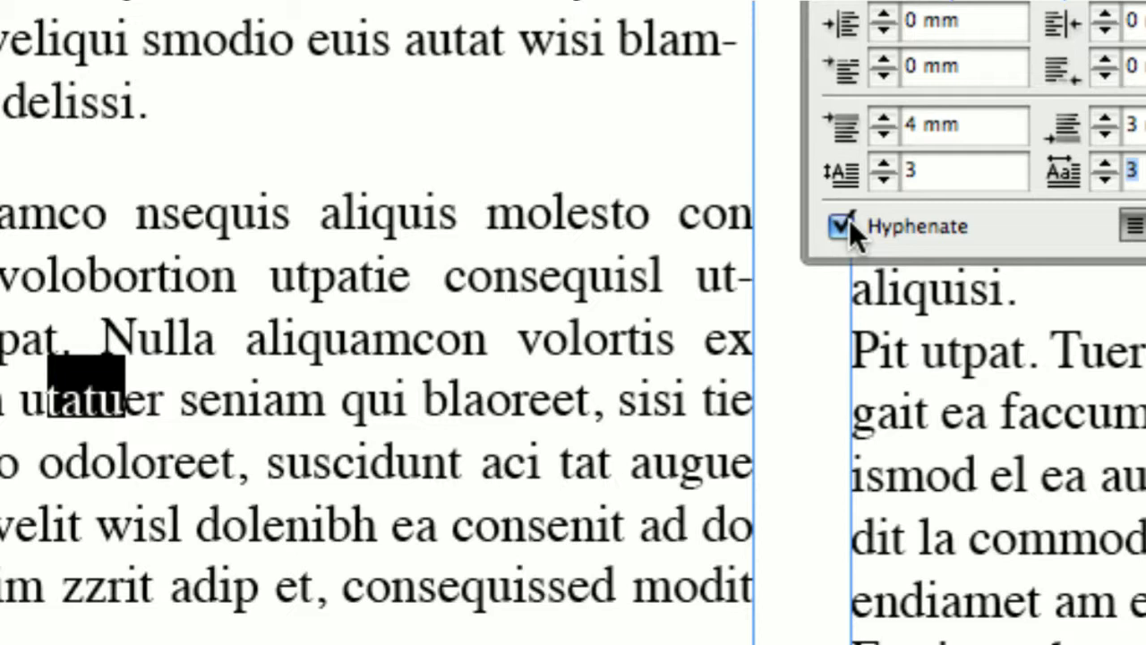
# - Try turning off hyphenation for the second paragraph, and turn it back on
pyautogui.click(849, 220)
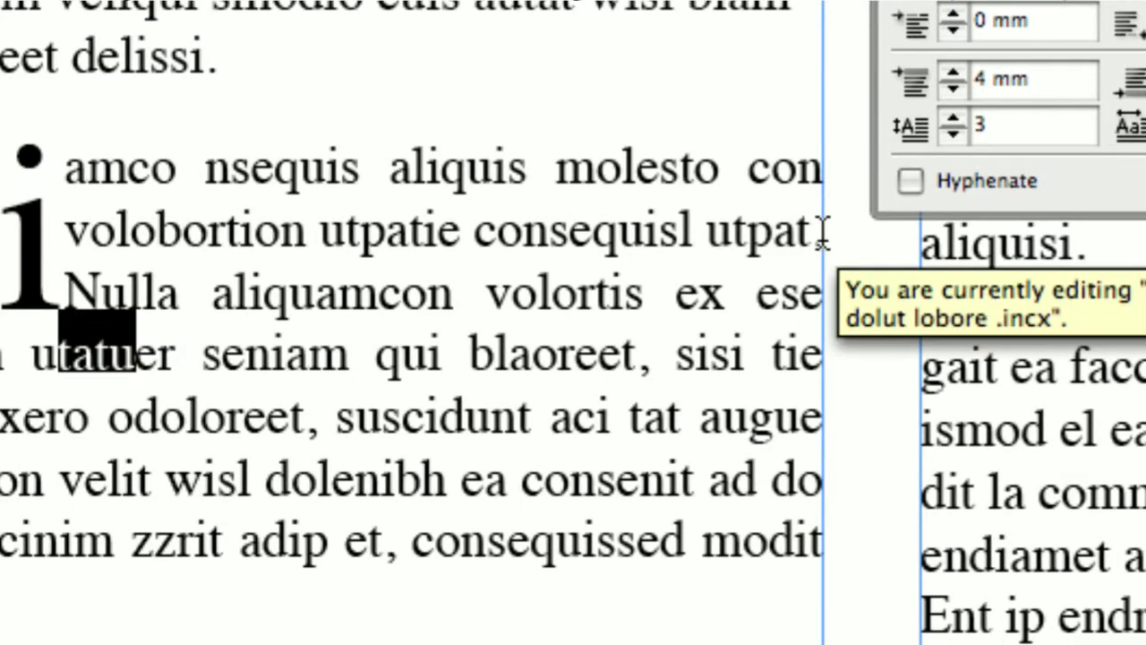
pyautogui.click(911, 181)
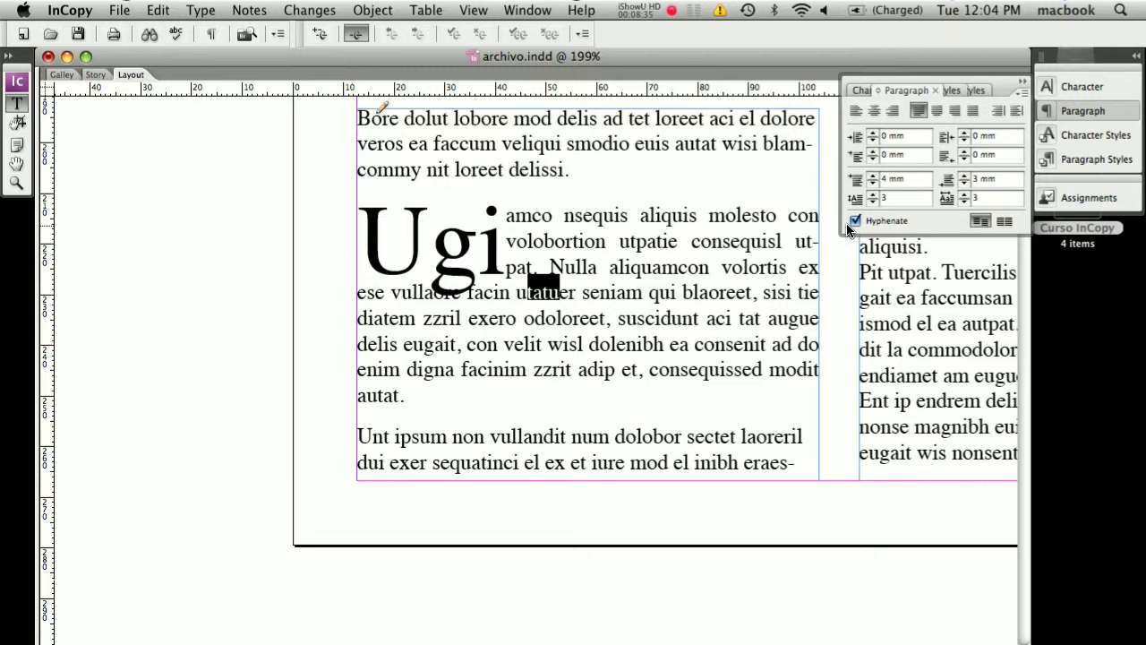
pyautogui.click(1023, 93)
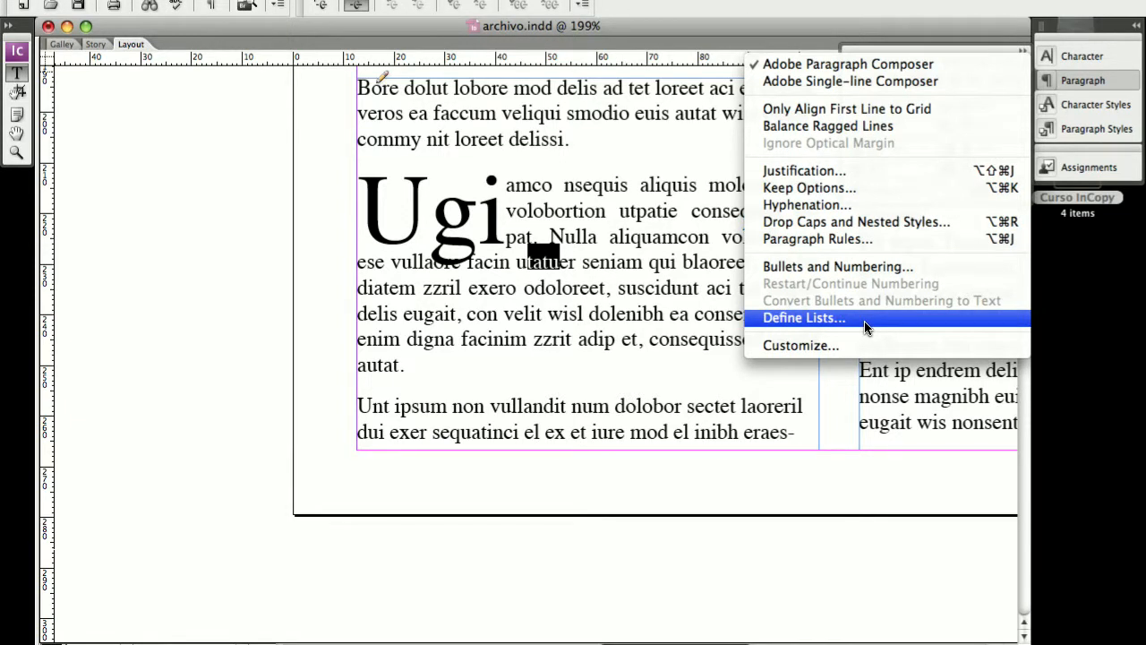
pyautogui.click(864, 323)
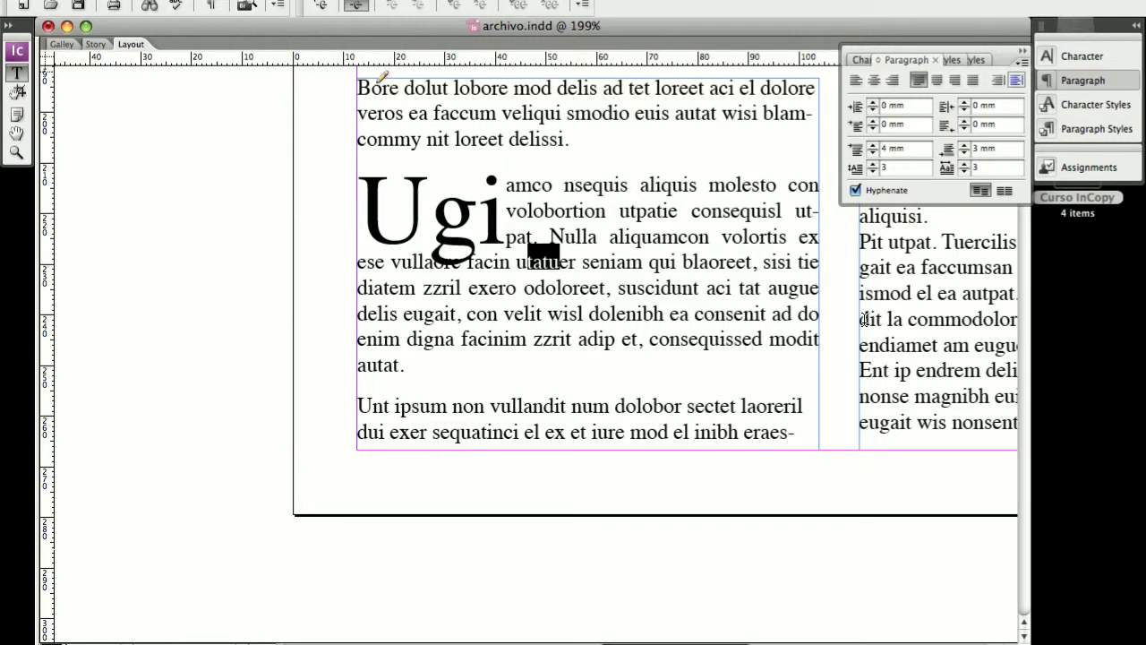
pyautogui.click(431, 138)
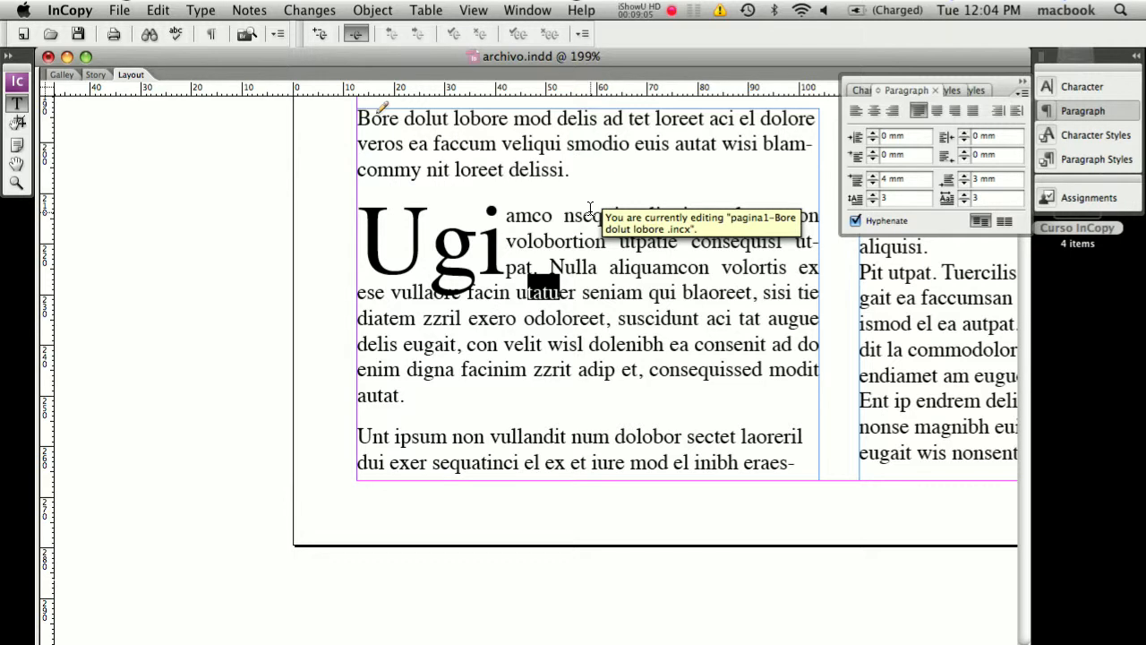
# - Open the context commands for the text of the first paragraph, "Bore dolut lobore"
pyautogui.scroll(3, 590, 208)
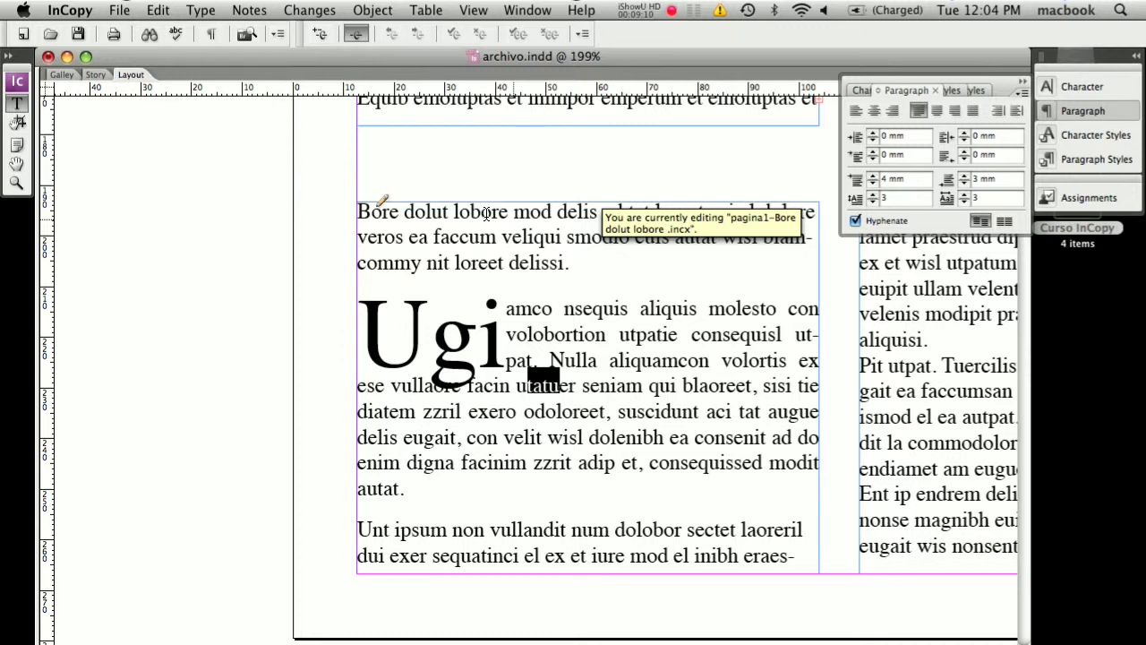
pyautogui.rightClick(457, 215)
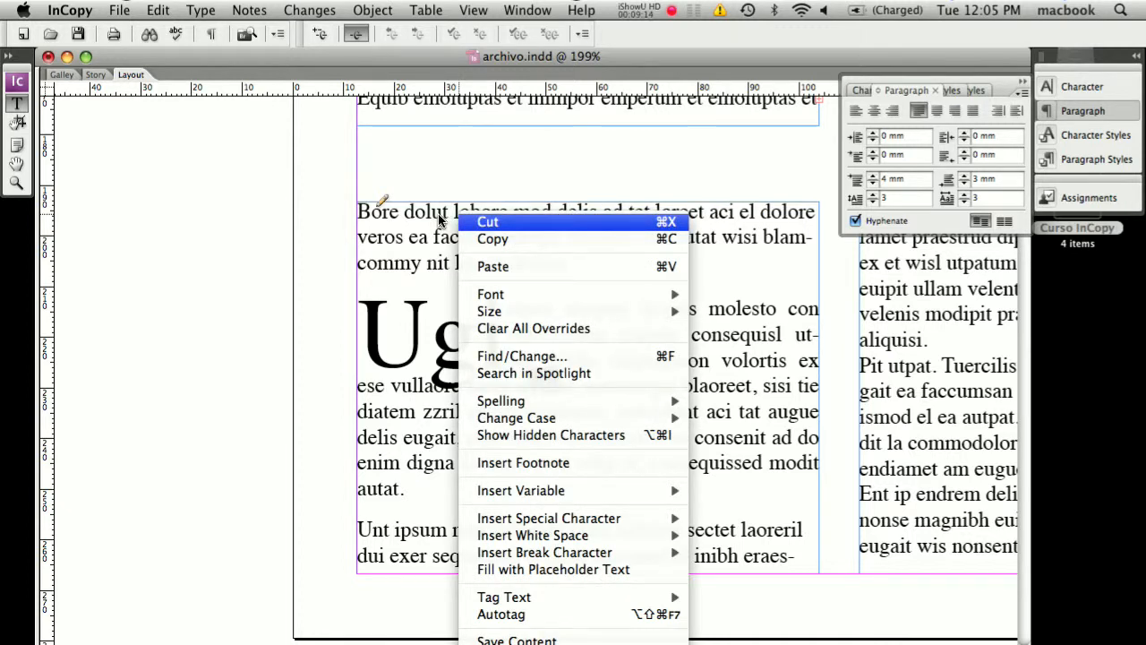